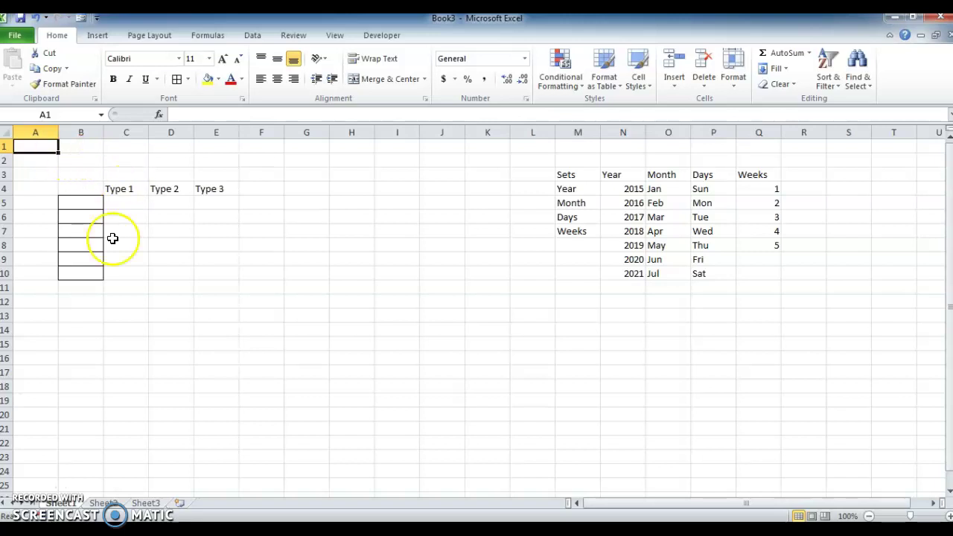
# Step: Survey the layout by moving between cell B5, the Sets list and cell C5 under Type 1
pyautogui.click(78, 201)
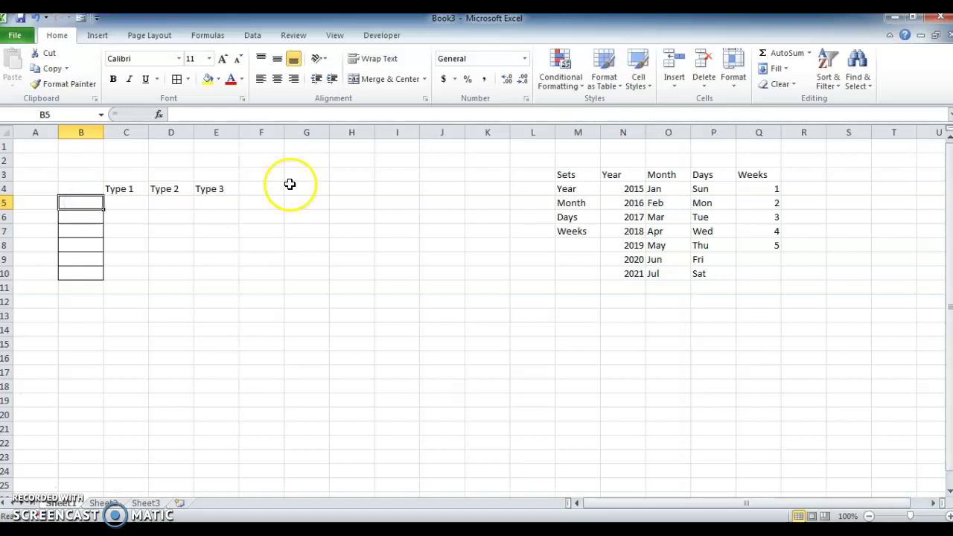
pyautogui.click(579, 189)
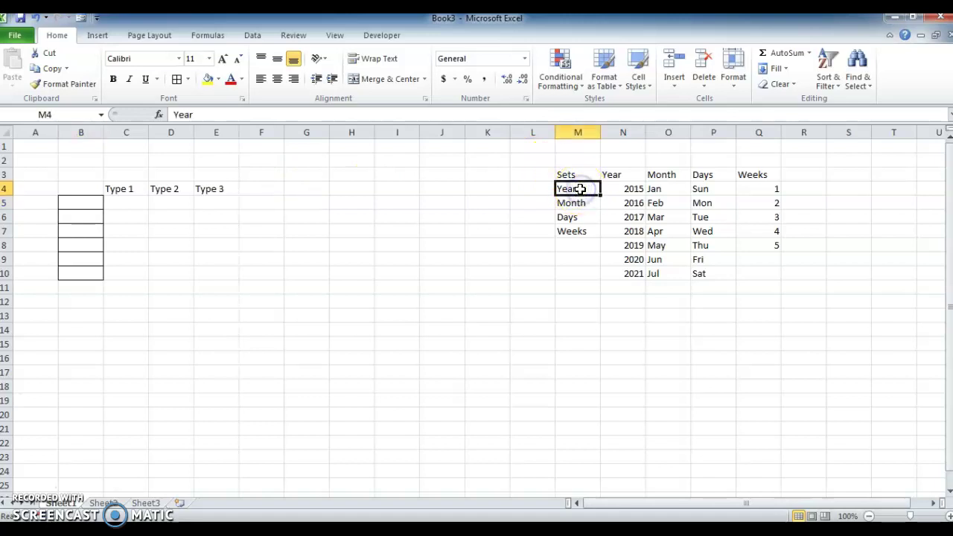
pyautogui.press('Down')
pyautogui.press('Down')
pyautogui.press('Down')
pyautogui.press('Up')
pyautogui.press('Home')
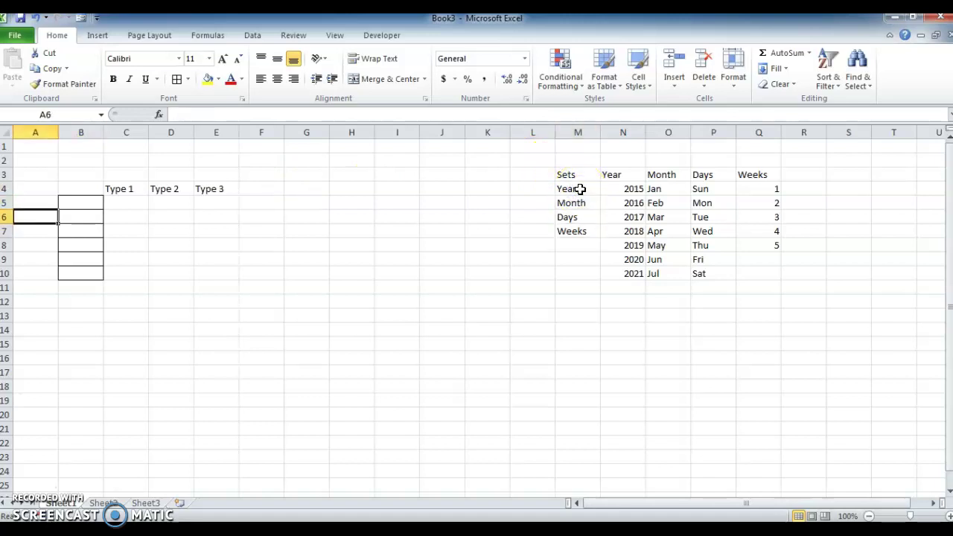
pyautogui.press('Right')
pyautogui.press('Up')
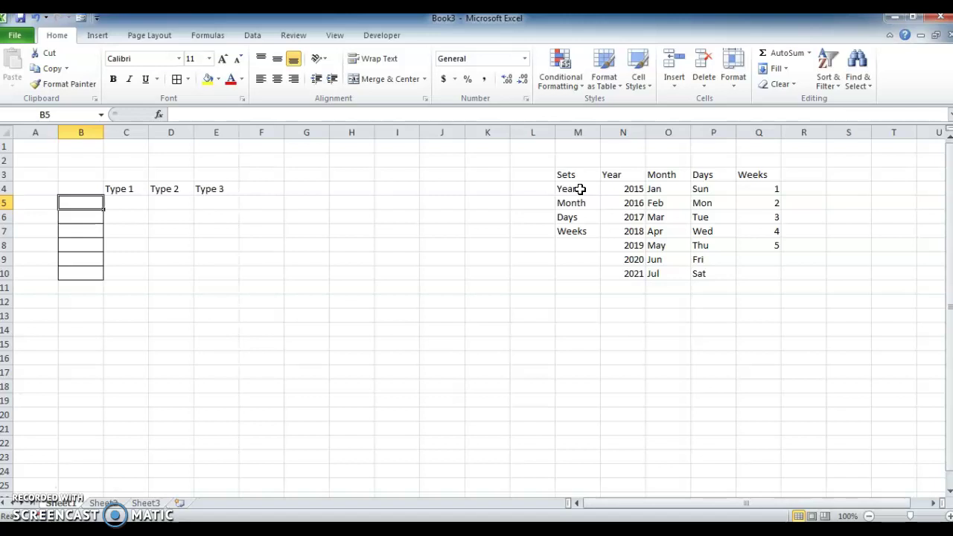
pyautogui.press('Right')
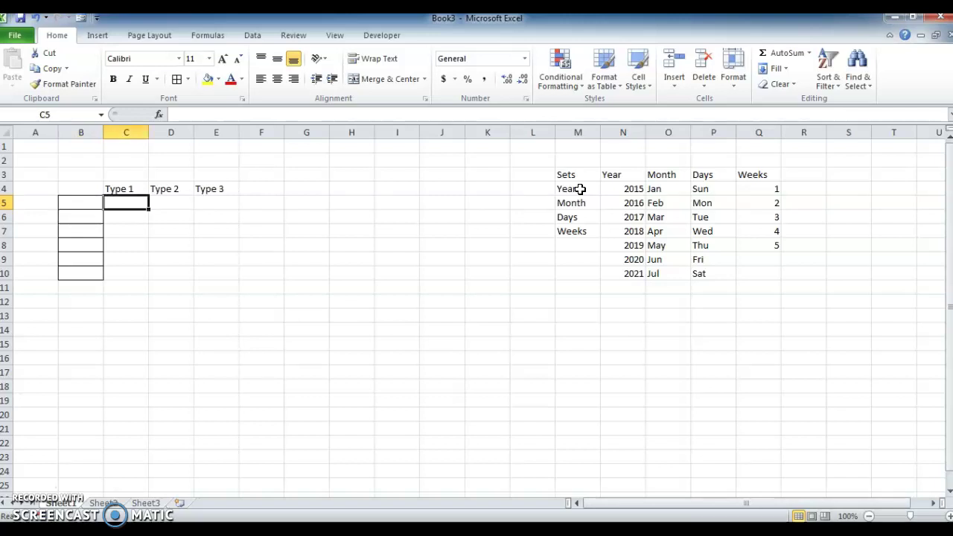
pyautogui.press('Left')
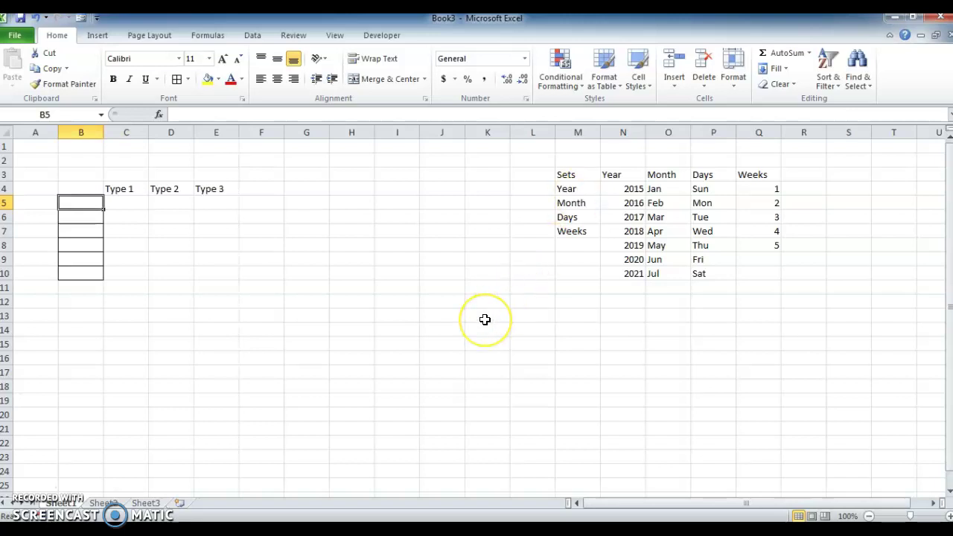
pyautogui.press('Right')
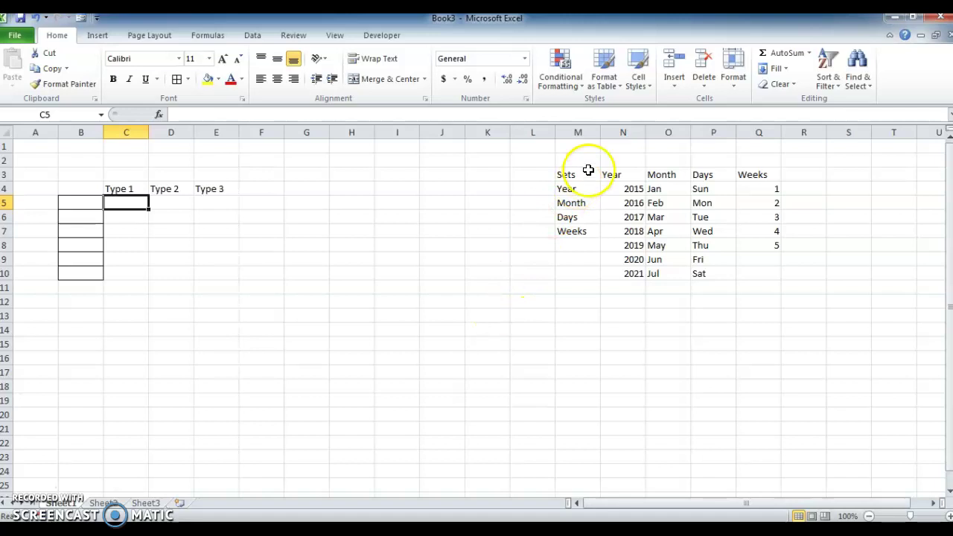
# Step: Inspect the Year values 2015–2021 and Month values Jan–Jul, then return to column B
pyautogui.click(572, 187)
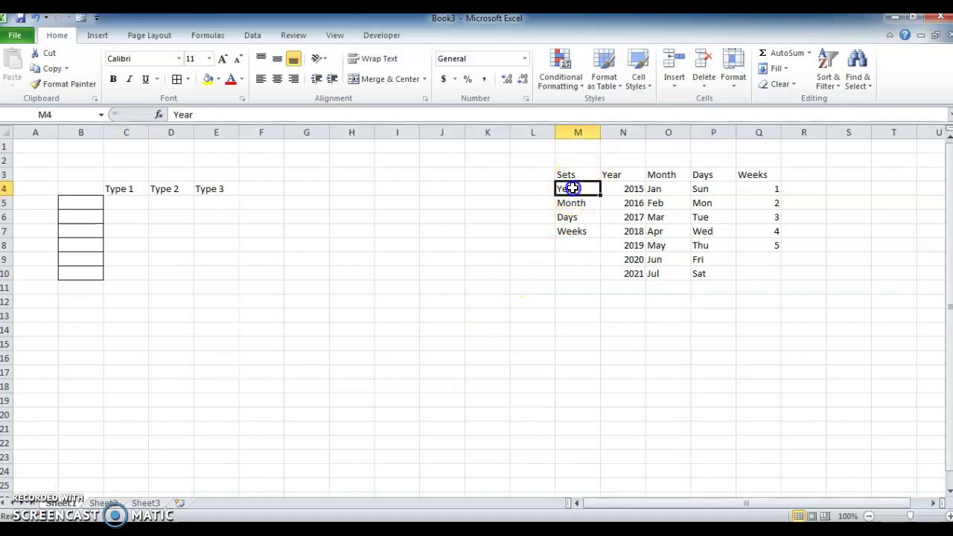
pyautogui.click(621, 187)
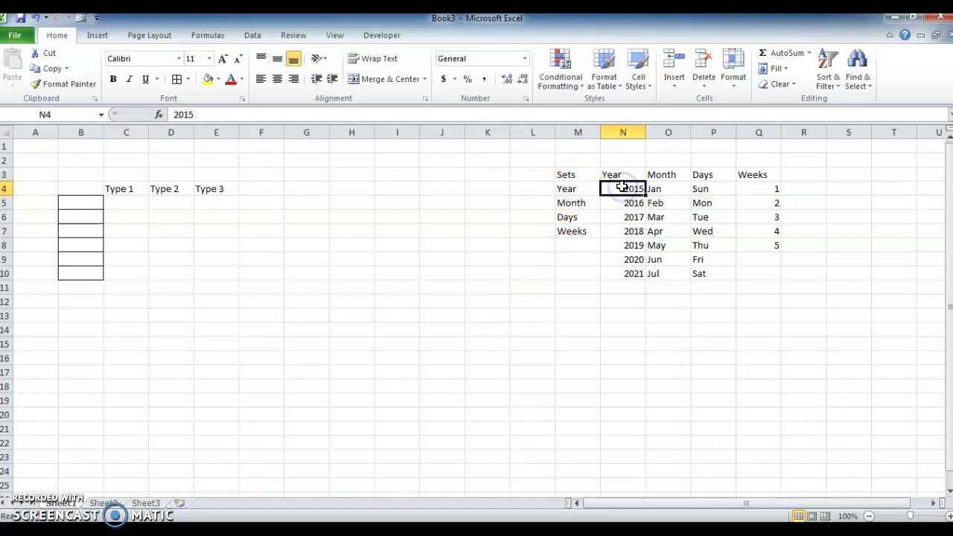
pyautogui.hotkey('ctrl', 'shift', 'Down')
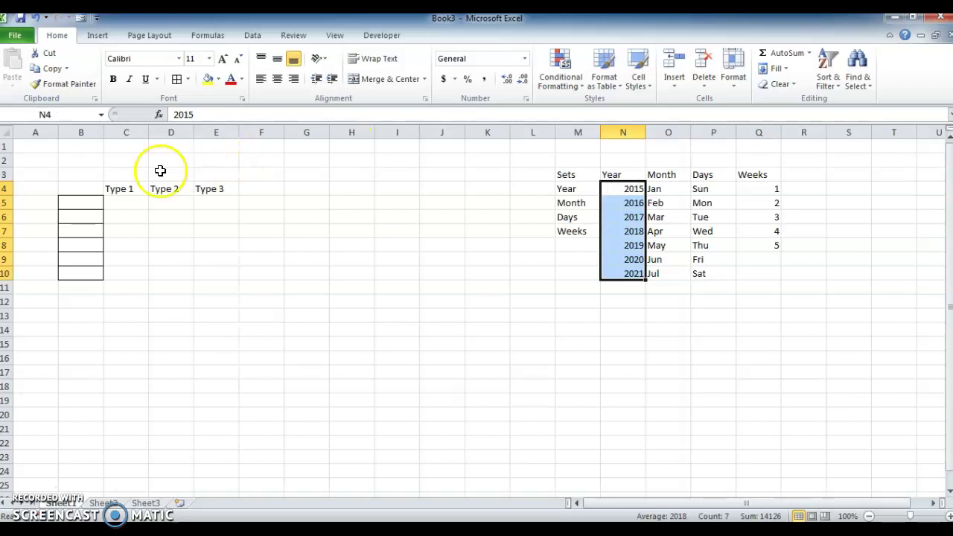
pyautogui.click(118, 199)
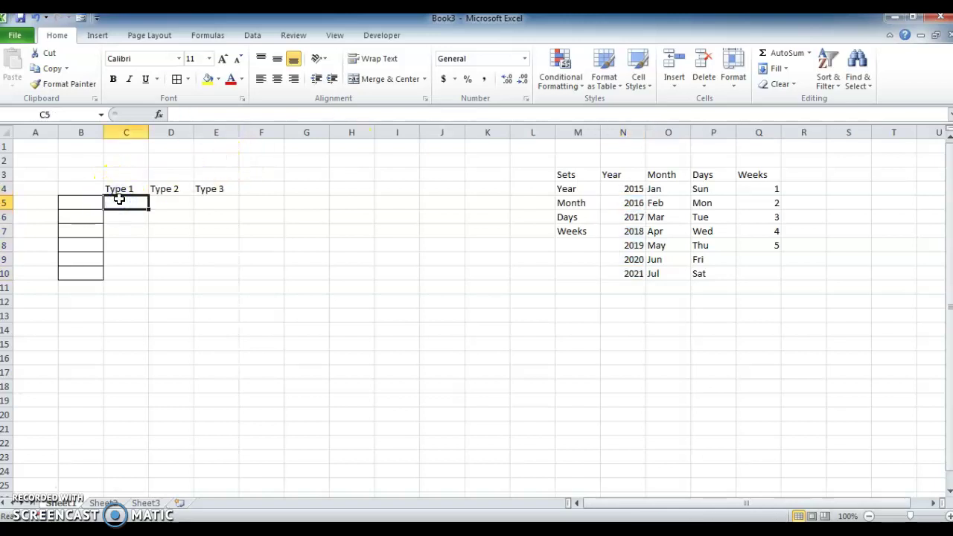
pyautogui.click(79, 201)
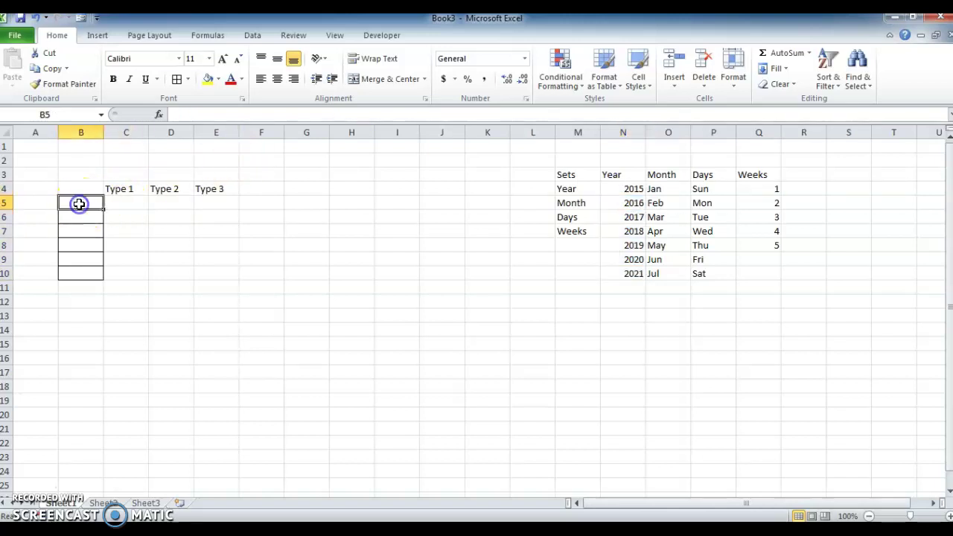
pyautogui.click(672, 190)
pyautogui.hotkey('ctrl', 'shift', 'Down')
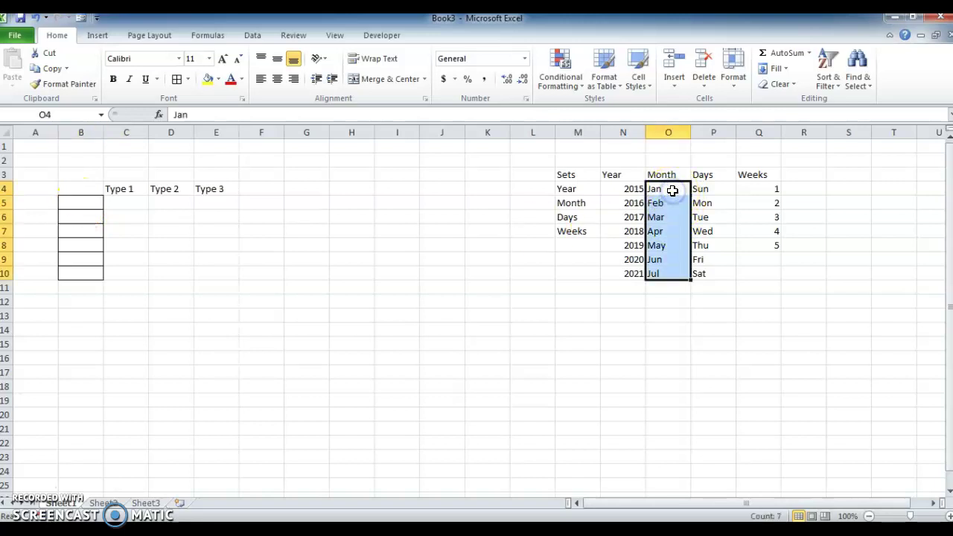
pyautogui.press('Left')
pyautogui.press('Left')
pyautogui.press('Left')
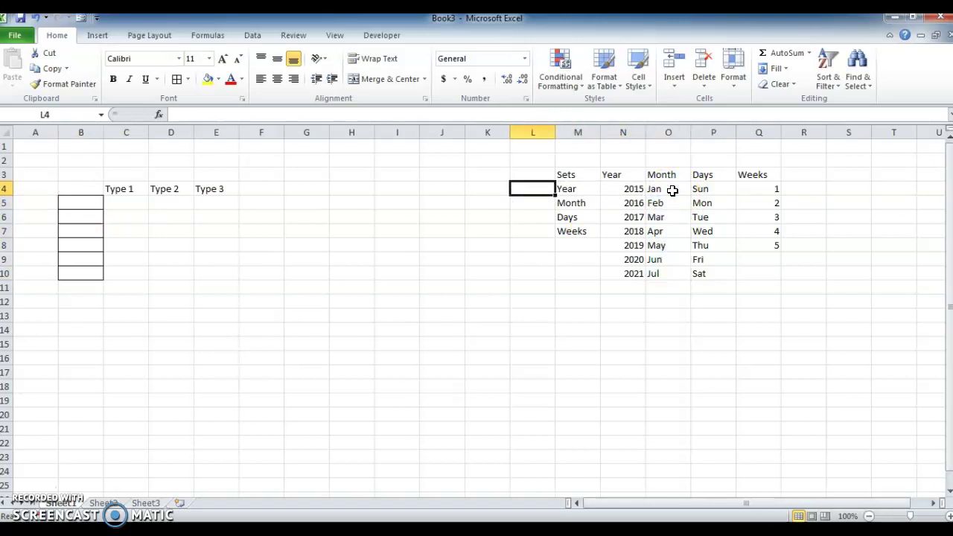
pyautogui.hotkey('ctrl', 'Left')
pyautogui.hotkey('ctrl', 'Left')
pyautogui.hotkey('ctrl', 'Left')
pyautogui.press('Right')
pyautogui.press('Up')
pyautogui.press('Up')
pyautogui.press('Up')
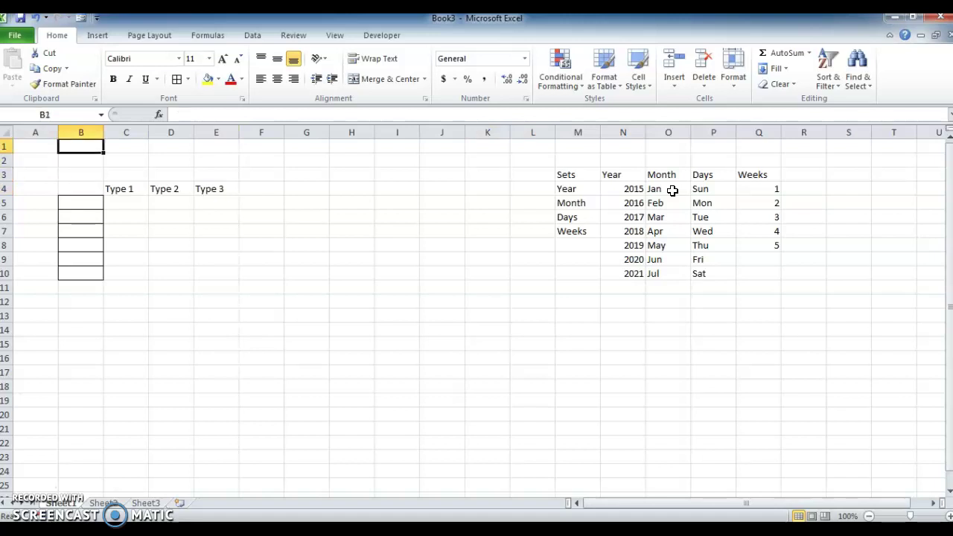
pyautogui.press('Down')
pyautogui.press('Down')
pyautogui.press('Down')
pyautogui.press('Down')
pyautogui.hotkey('shift', 'Down')
pyautogui.hotkey('shift', 'Down')
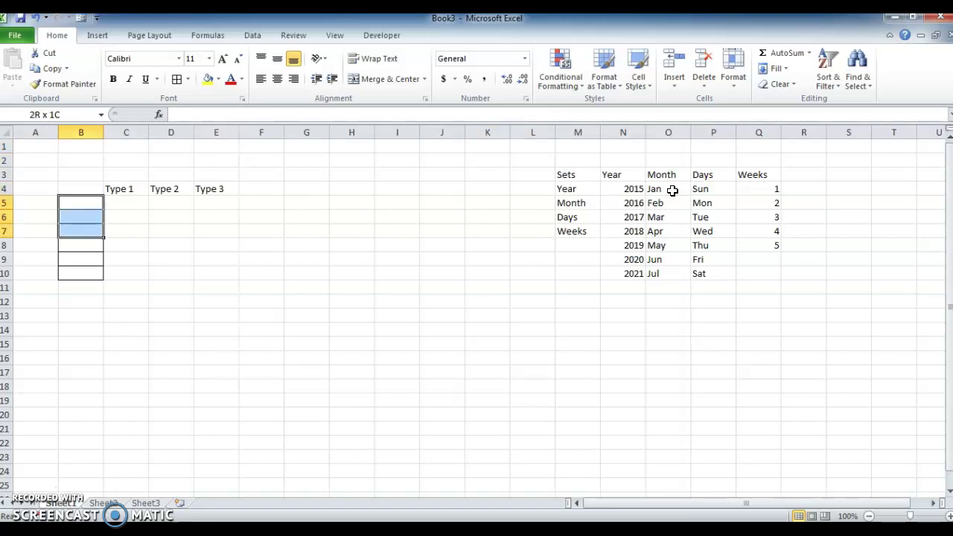
pyautogui.press('Up')
pyautogui.press('Up')
pyautogui.press('Up')
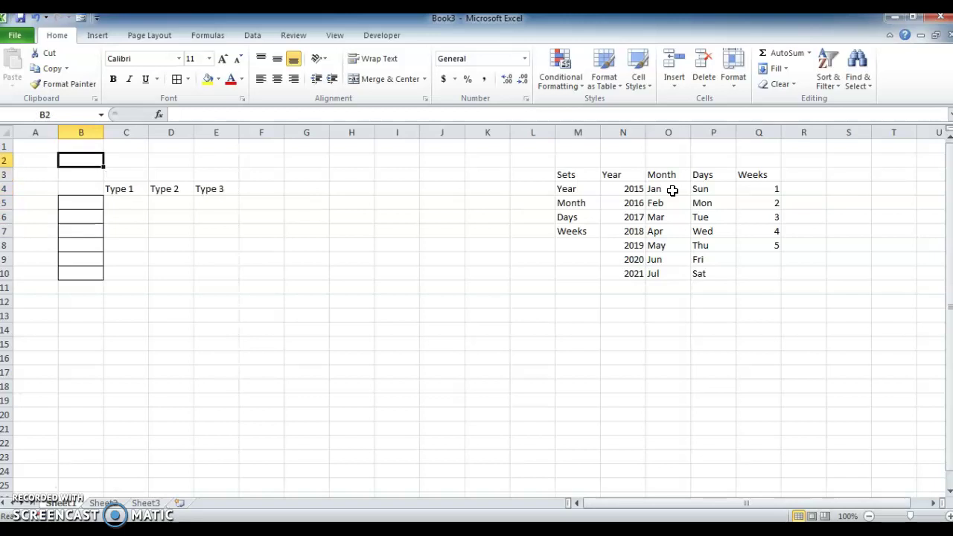
# Step: Name the set names Year to Weeks as the range Sets
pyautogui.click(569, 189)
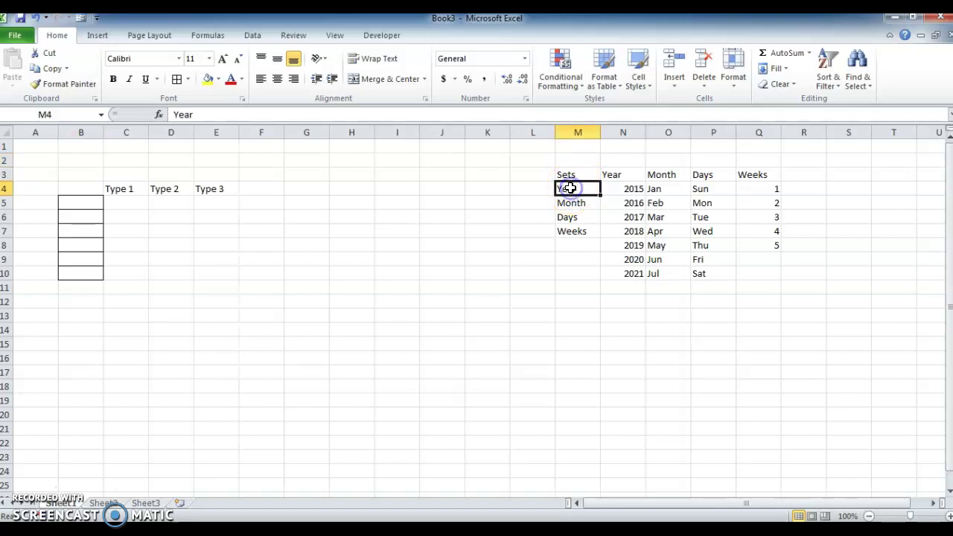
pyautogui.hotkey('shift', 'Down')
pyautogui.hotkey('shift', 'Down')
pyautogui.hotkey('shift', 'Down')
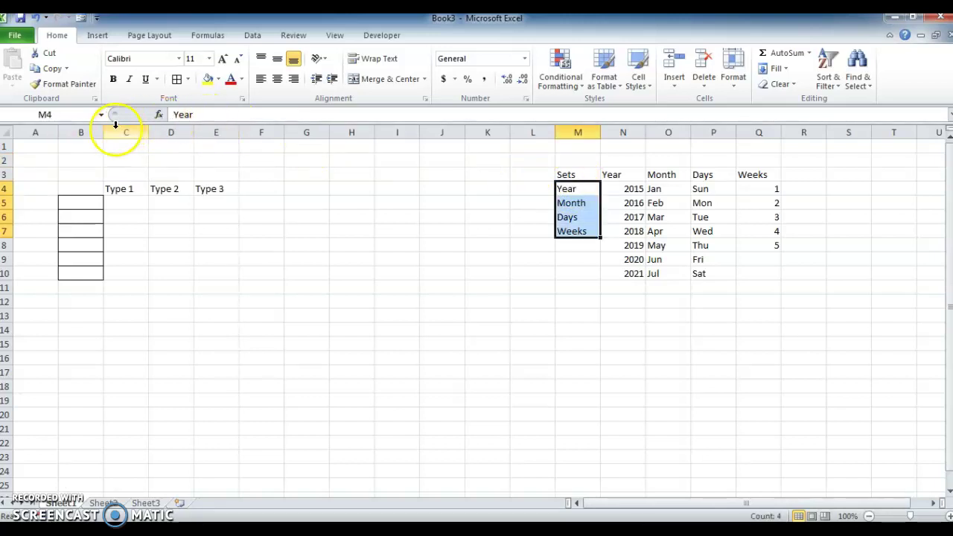
pyautogui.click(69, 115)
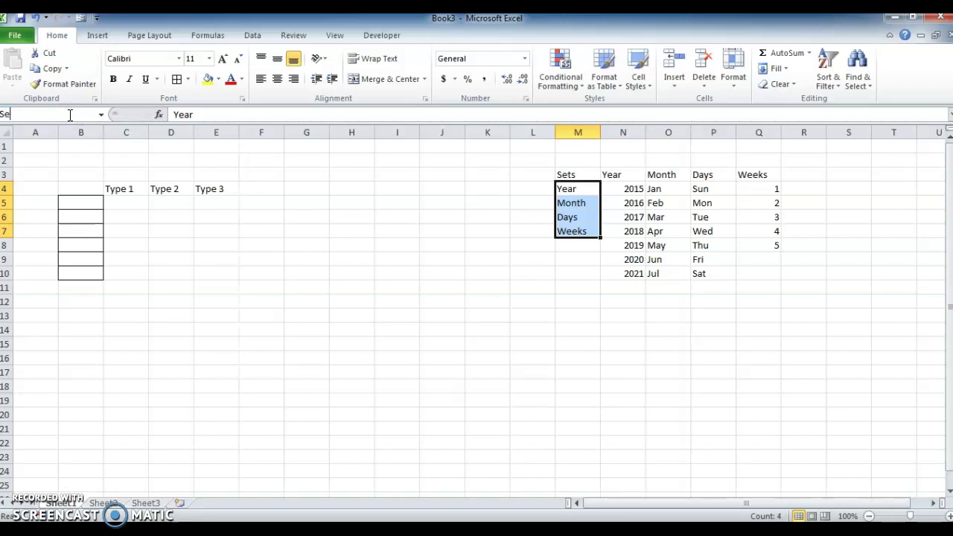
pyautogui.write('Sets')
pyautogui.press('Return')
# Step: Name the year values 2015–2021 as the range Year
pyautogui.press('Right')
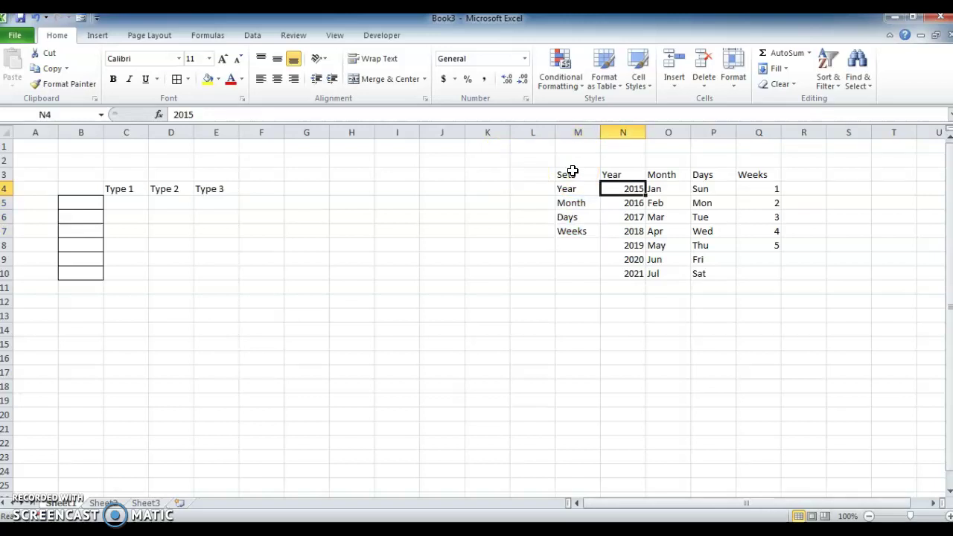
pyautogui.hotkey('ctrl', 'shift', 'Down')
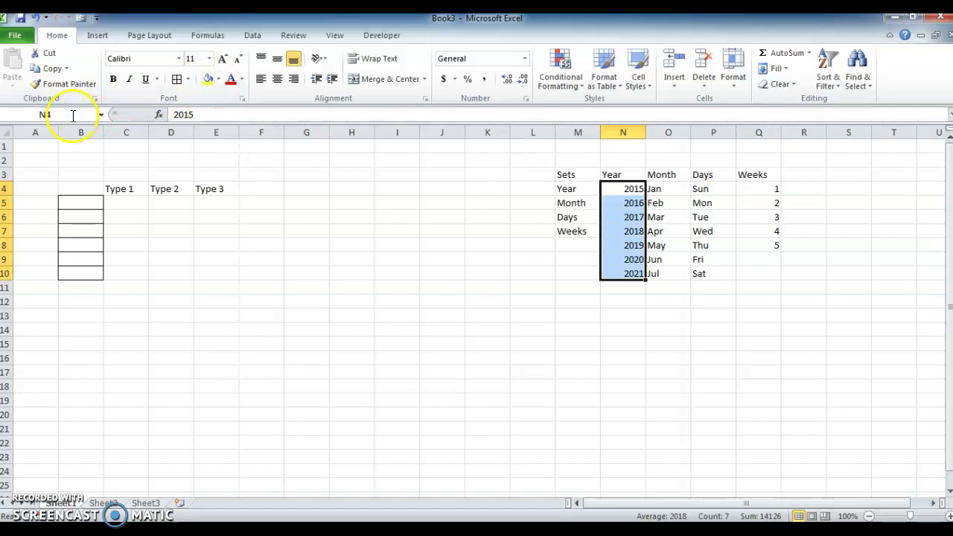
pyautogui.click(74, 116)
pyautogui.write('Yea')
pyautogui.write('r')
pyautogui.press('Return')
# Step: Name the month values Jan–Jul as the range Month
pyautogui.press('Right')
pyautogui.hotkey('ctrl', 'shift', 'Down')
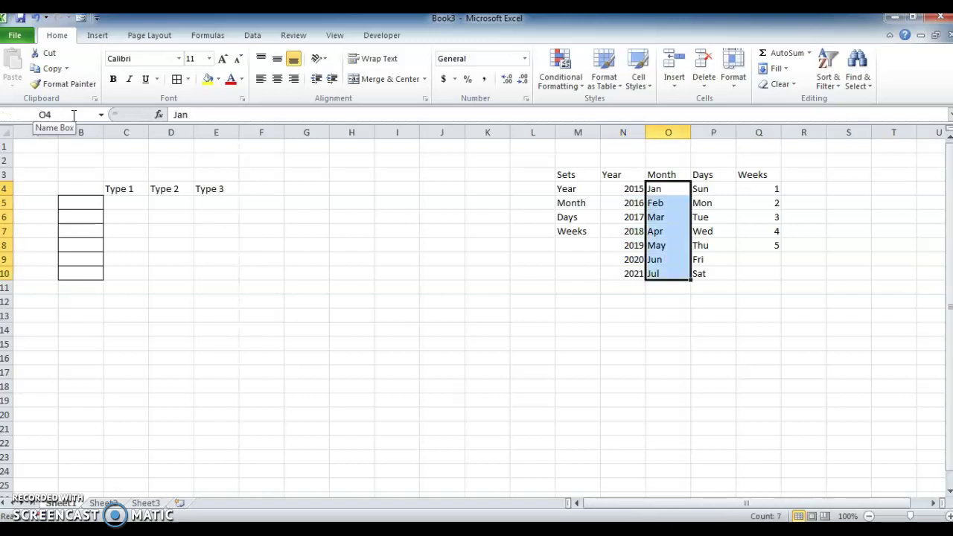
pyautogui.click(74, 115)
pyautogui.write('Month')
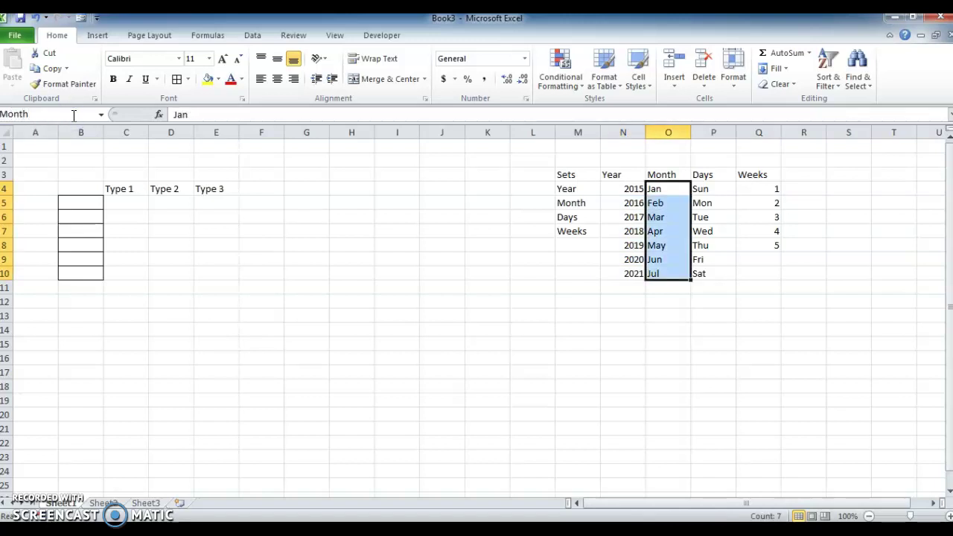
pyautogui.press('Return')
# Step: Name the day values as the range Days
pyautogui.press('Right')
pyautogui.hotkey('ctrl', 'shift', 'Down')
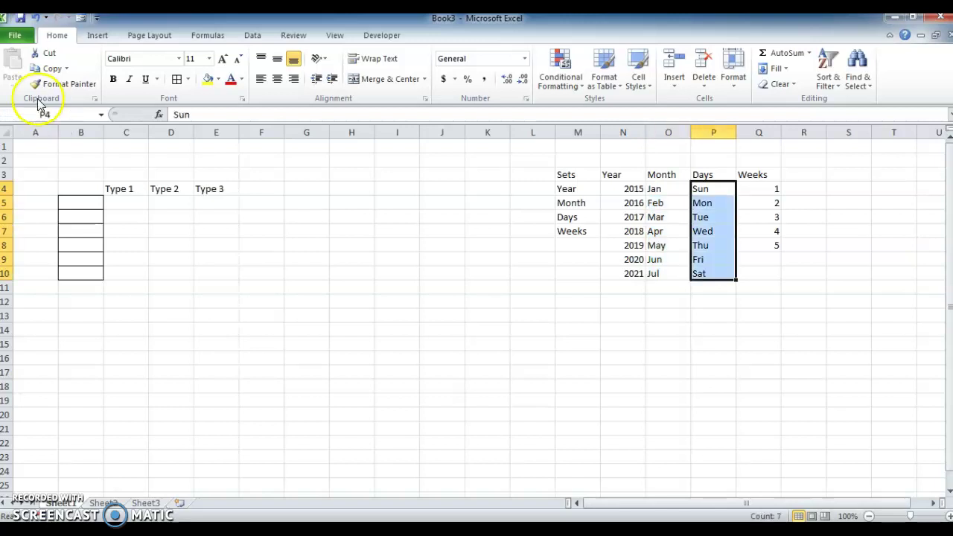
pyautogui.click(59, 114)
pyautogui.write('Days')
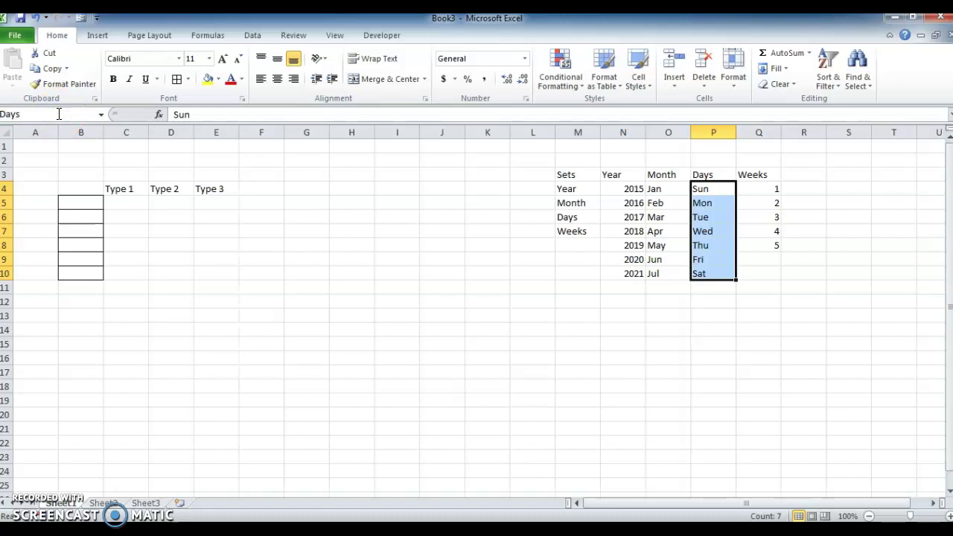
pyautogui.press('Return')
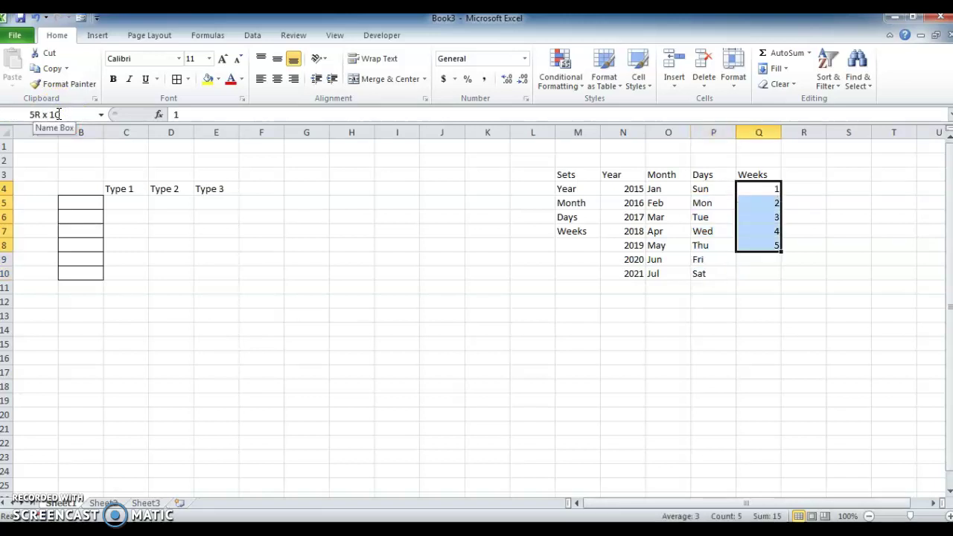
# Step: Name the week numbers 1–5 in Q4:Q8 as the range Weeks
pyautogui.click(59, 114)
pyautogui.write('Weeks')
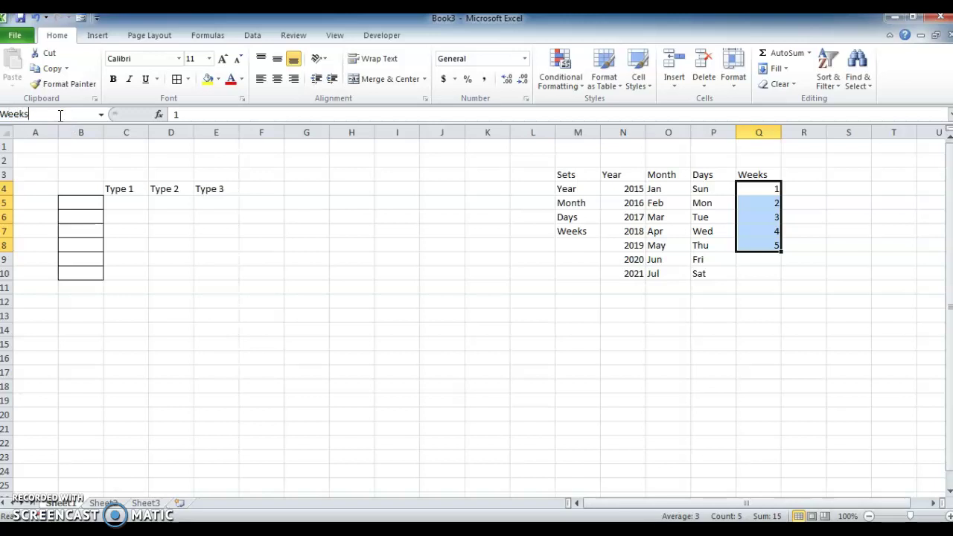
pyautogui.press('Return')
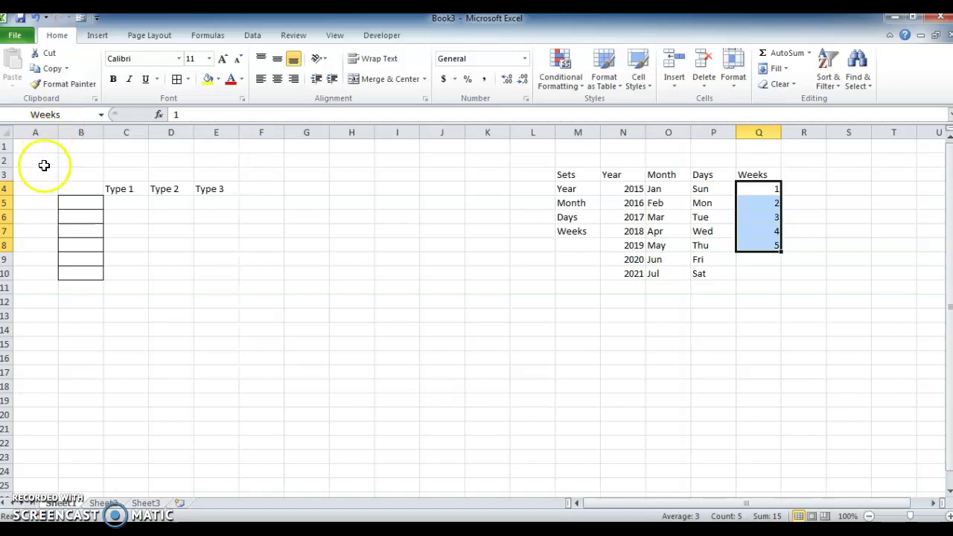
pyautogui.click(42, 161)
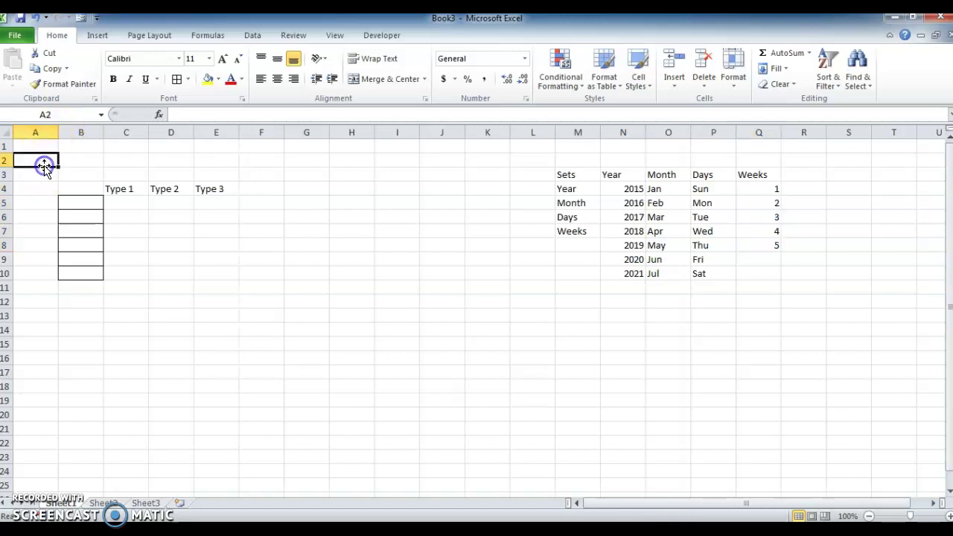
pyautogui.click(101, 116)
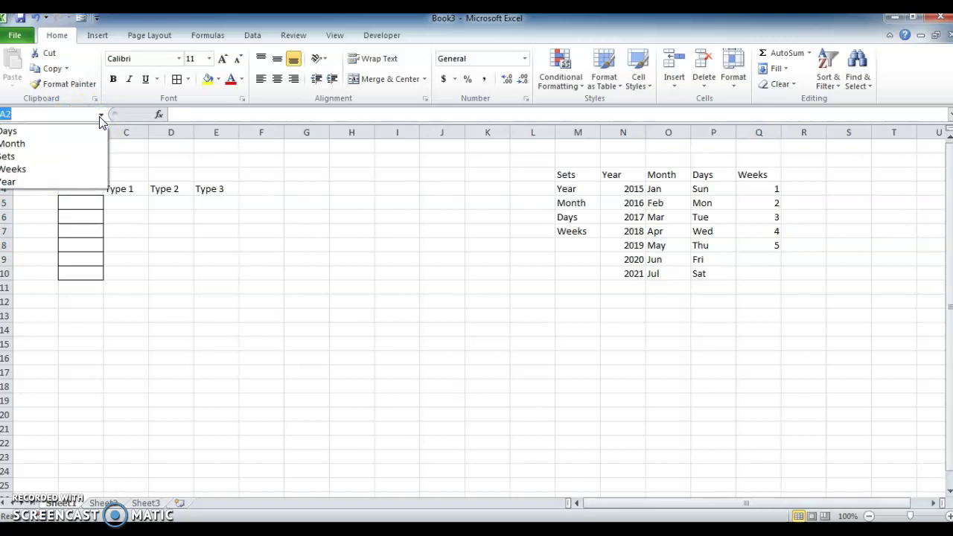
pyautogui.click(32, 144)
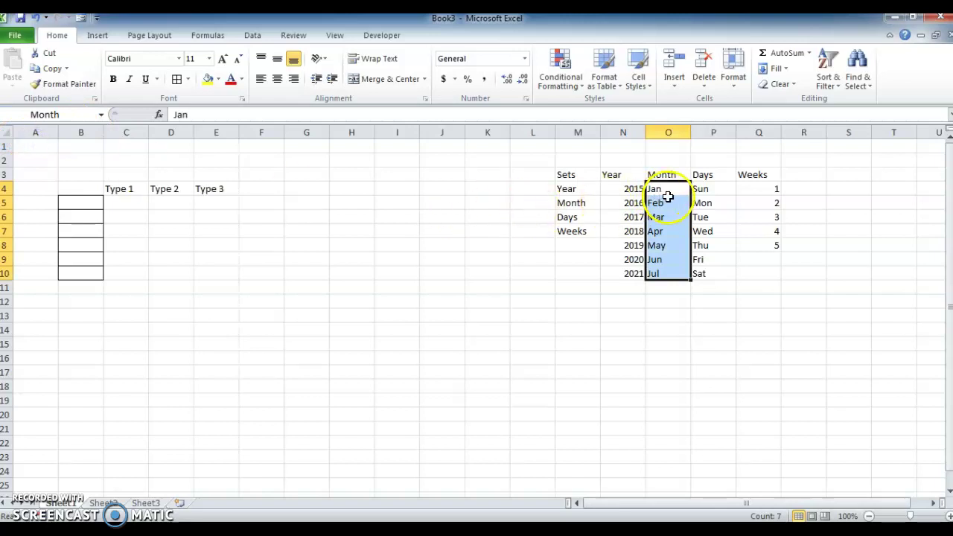
pyautogui.click(101, 116)
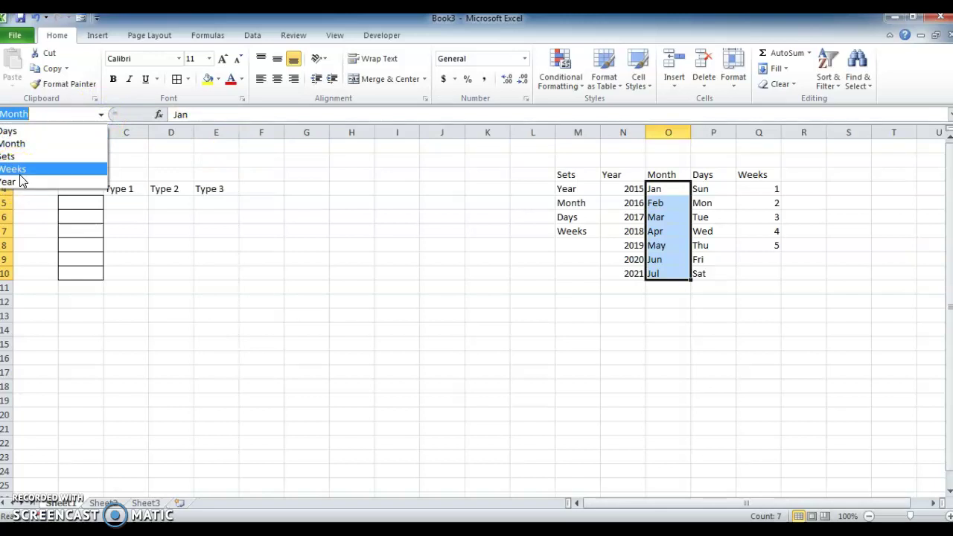
pyautogui.click(16, 169)
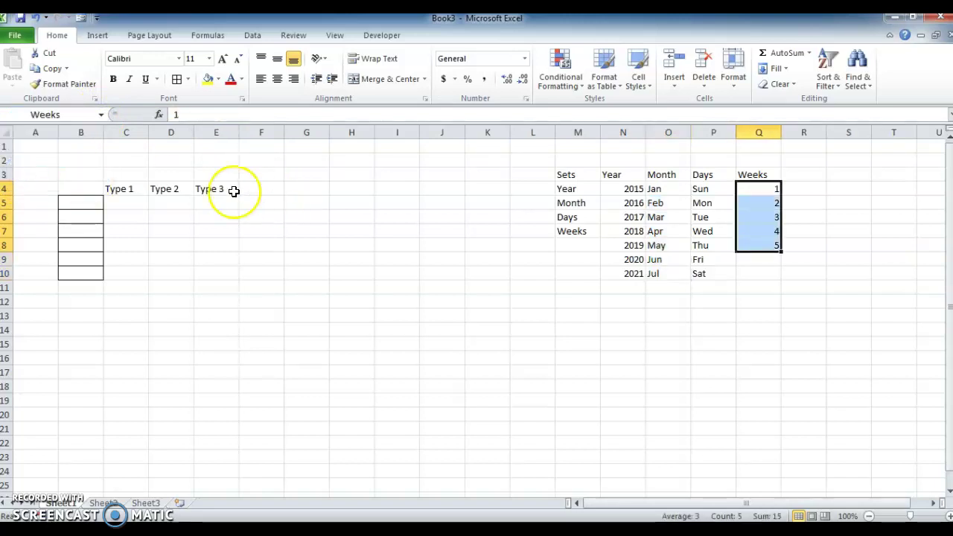
pyautogui.click(43, 145)
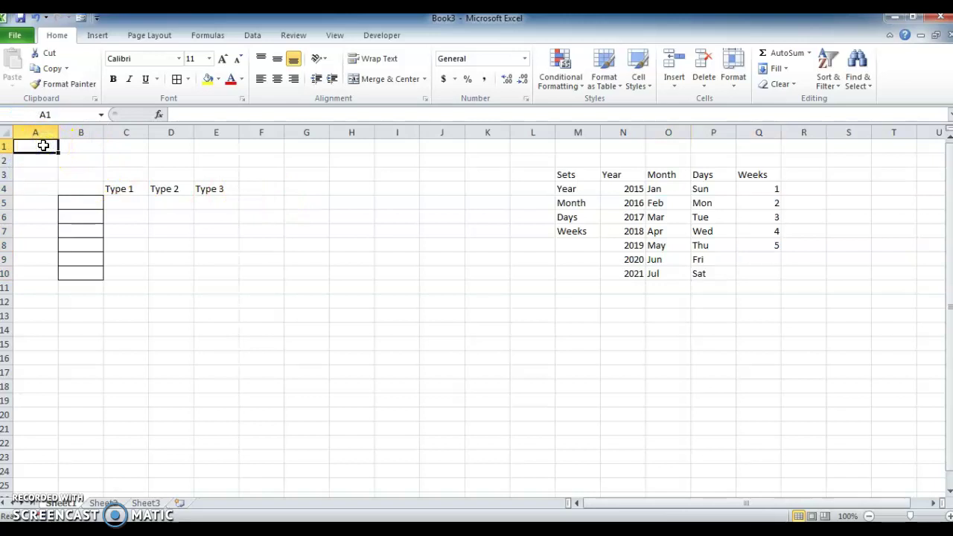
# Step: Review Days, Month, Sets, Weeks and Year in Name Manager on the Formulas tab
pyautogui.click(208, 36)
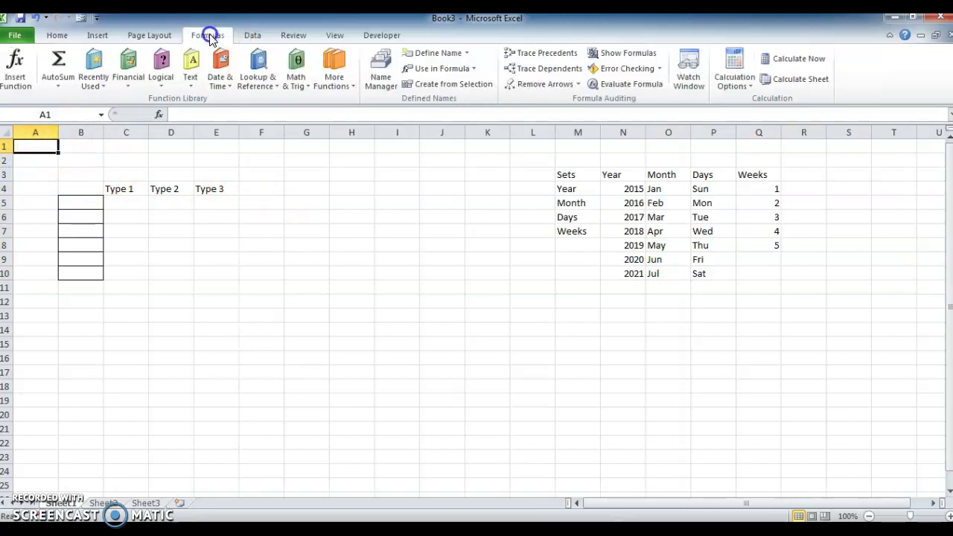
pyautogui.click(380, 70)
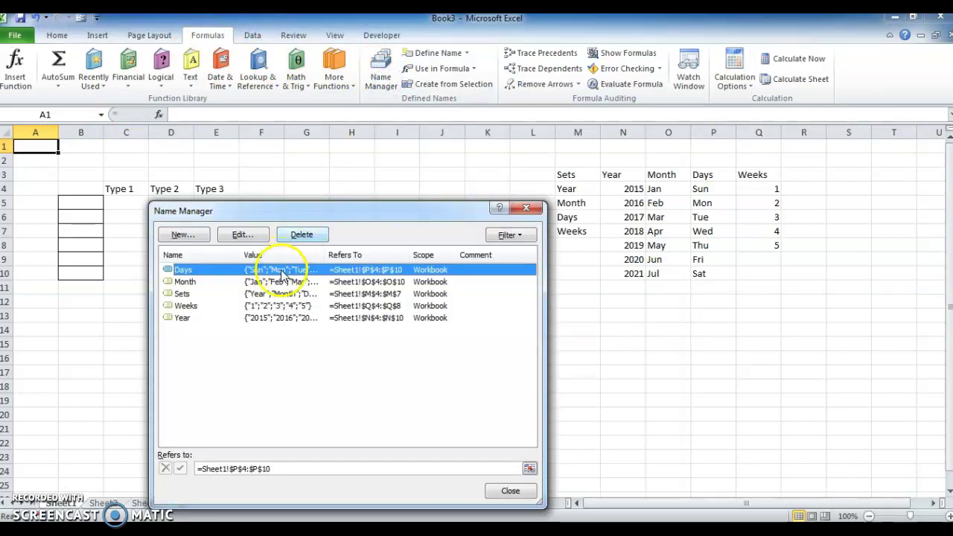
pyautogui.click(250, 271)
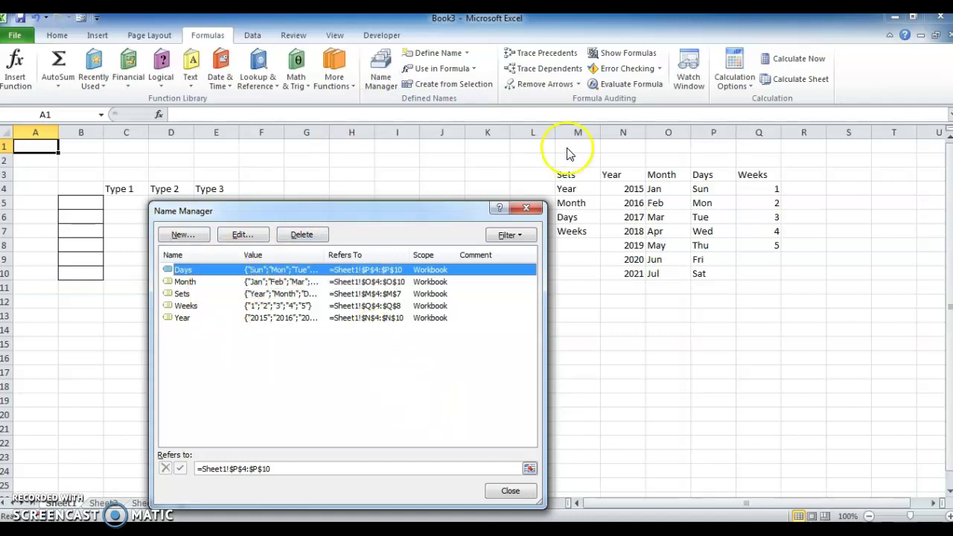
pyautogui.click(526, 210)
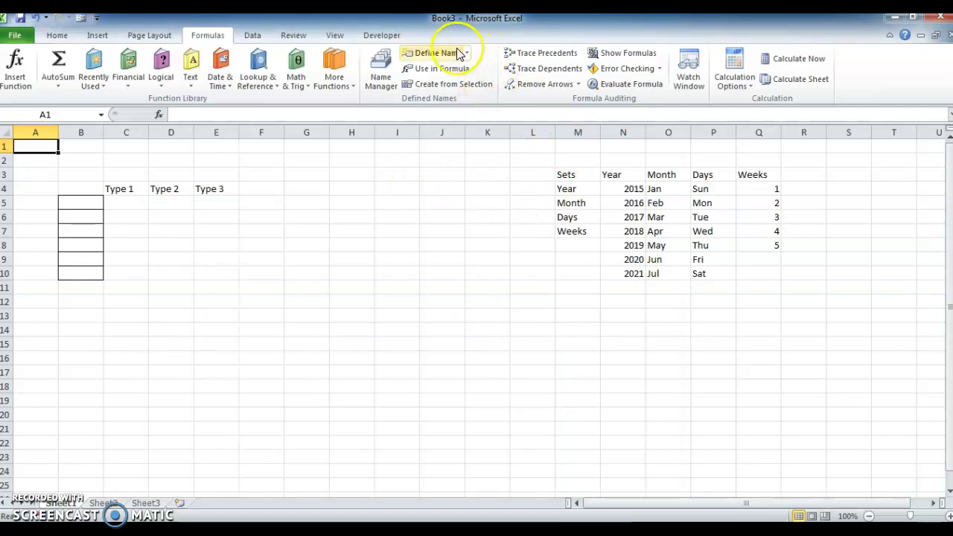
# Step: Open and cancel Define Name, then recheck Name Manager and the Name Box list
pyautogui.click(431, 56)
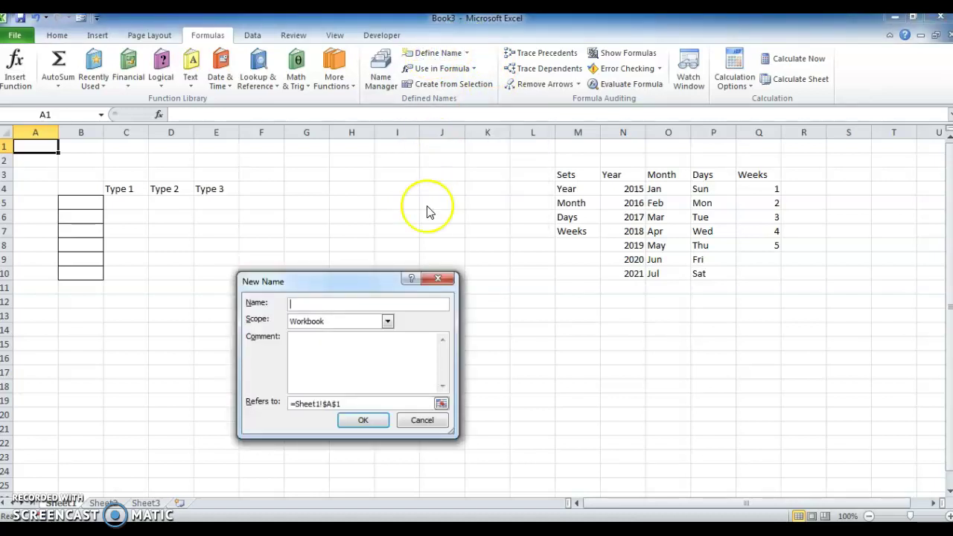
pyautogui.click(307, 305)
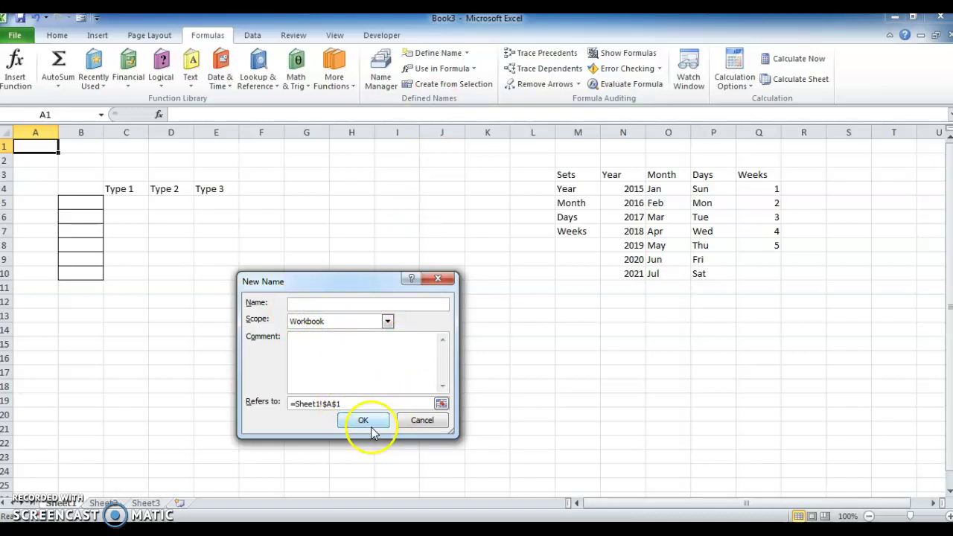
pyautogui.click(419, 421)
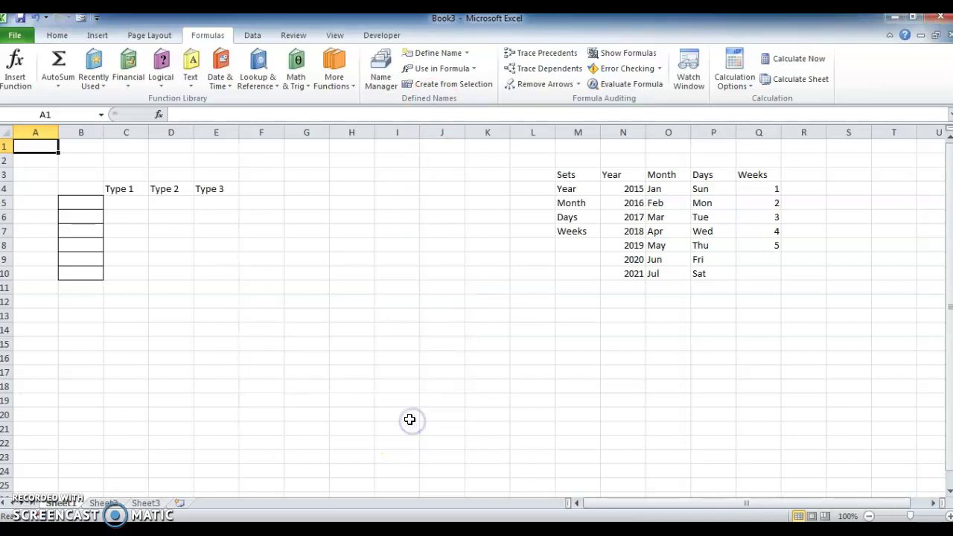
pyautogui.click(381, 80)
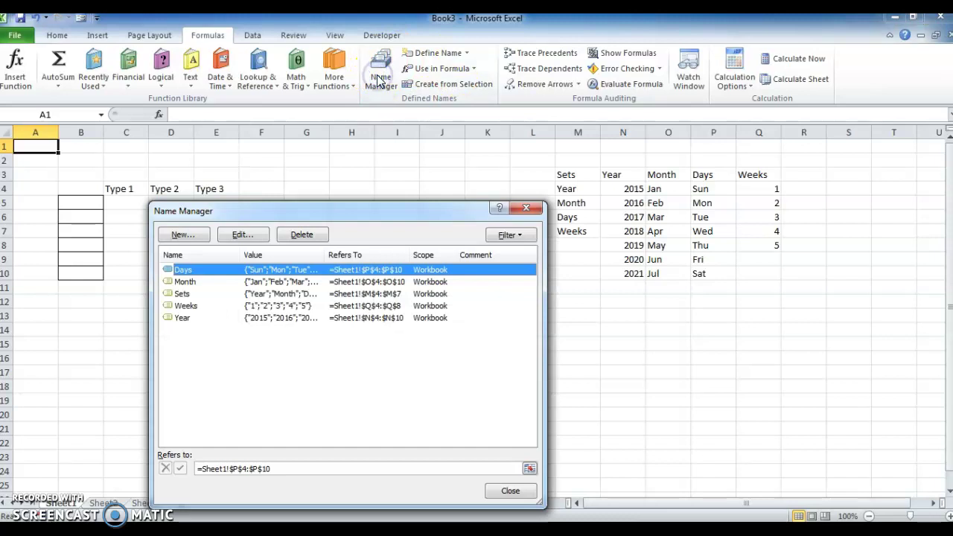
pyautogui.click(526, 208)
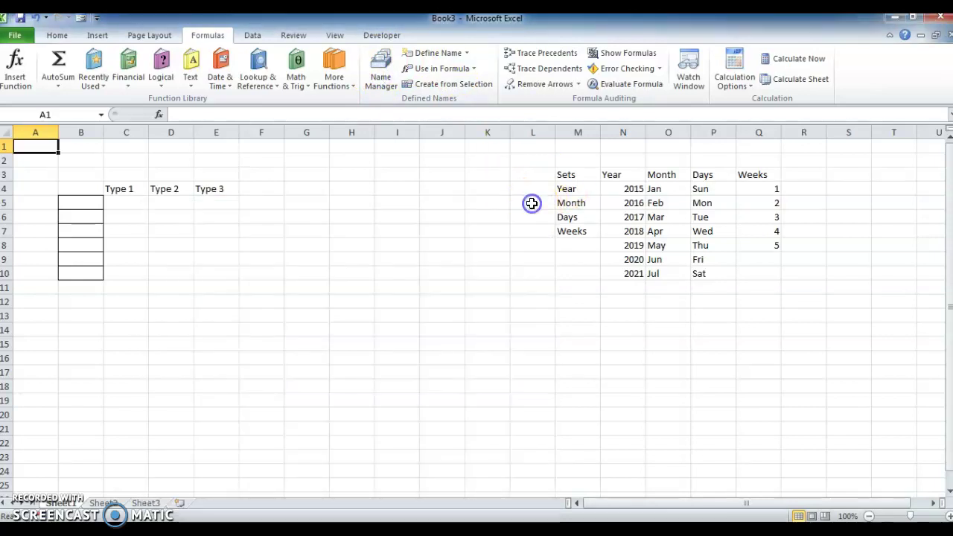
pyautogui.click(101, 115)
pyautogui.click(188, 179)
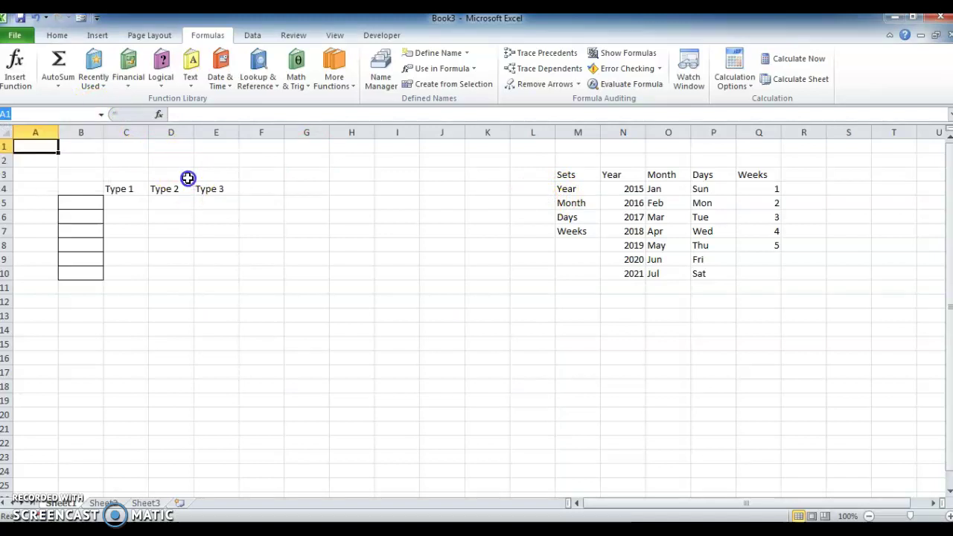
# Step: Select B5:B10 and bring up Data Validation with Alt+D, L
pyautogui.click(92, 207)
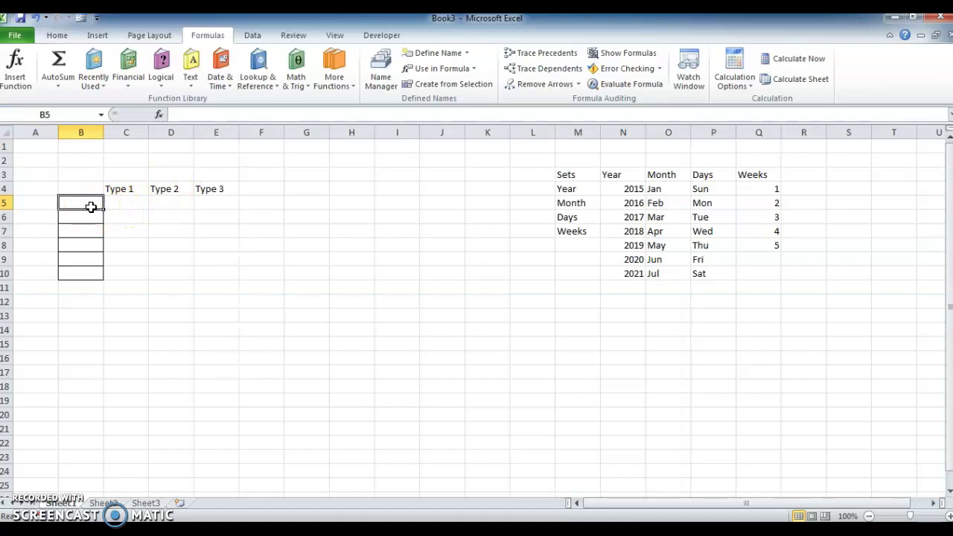
pyautogui.hotkey('shift', 'Down')
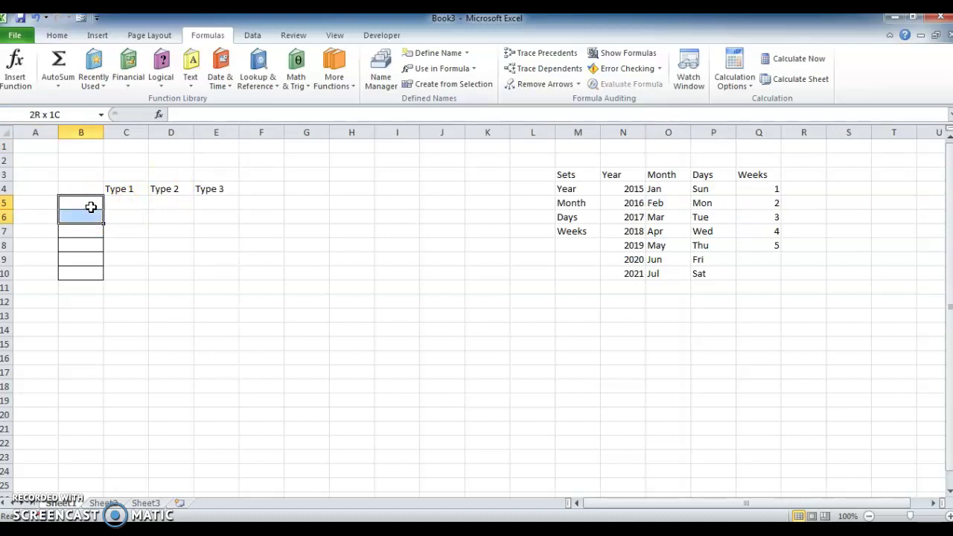
pyautogui.hotkey('shift', 'Down')
pyautogui.hotkey('shift', 'Down')
pyautogui.hotkey('shift', 'Down')
pyautogui.hotkey('shift', 'Down')
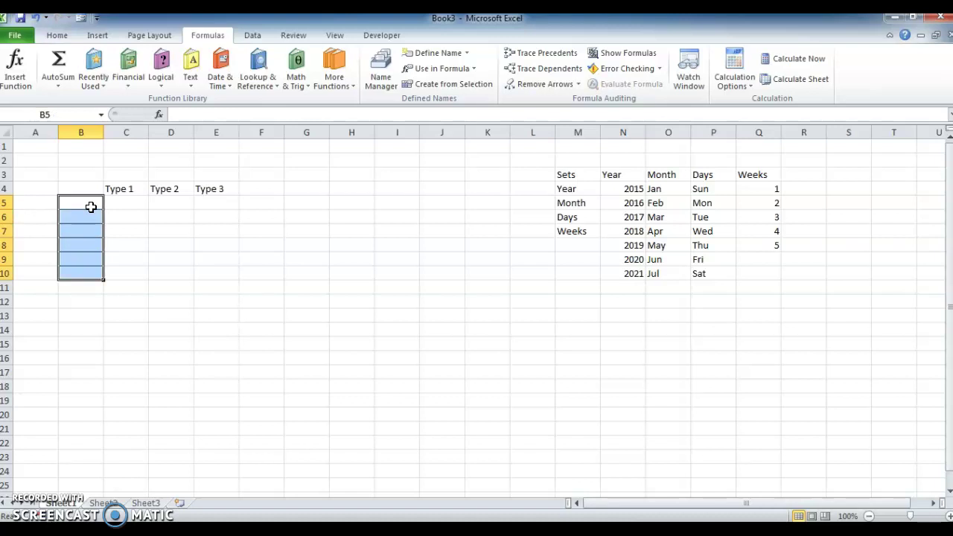
pyautogui.hotkey('alt', 'd')
pyautogui.press('l')
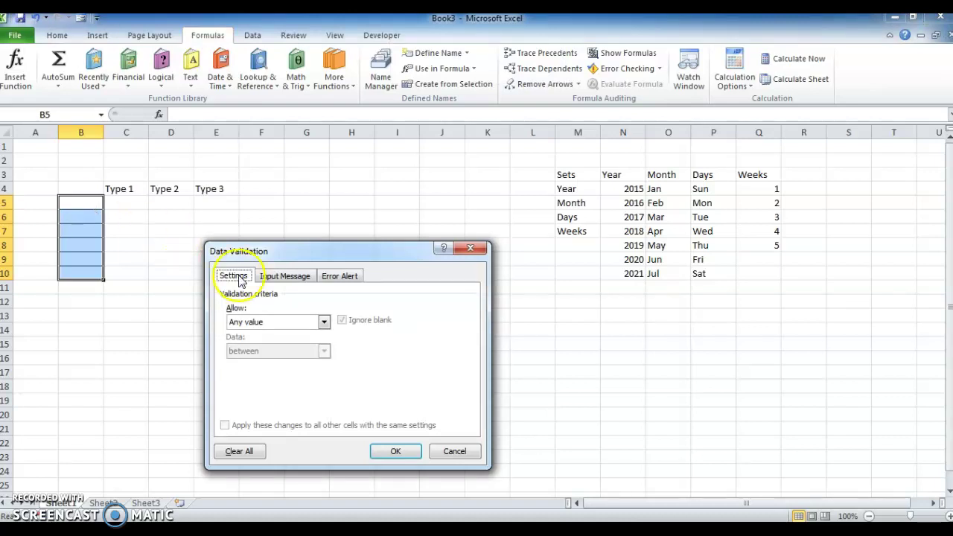
# Step: Allow a List whose source is the Sets range of set names, and apply it
pyautogui.click(324, 321)
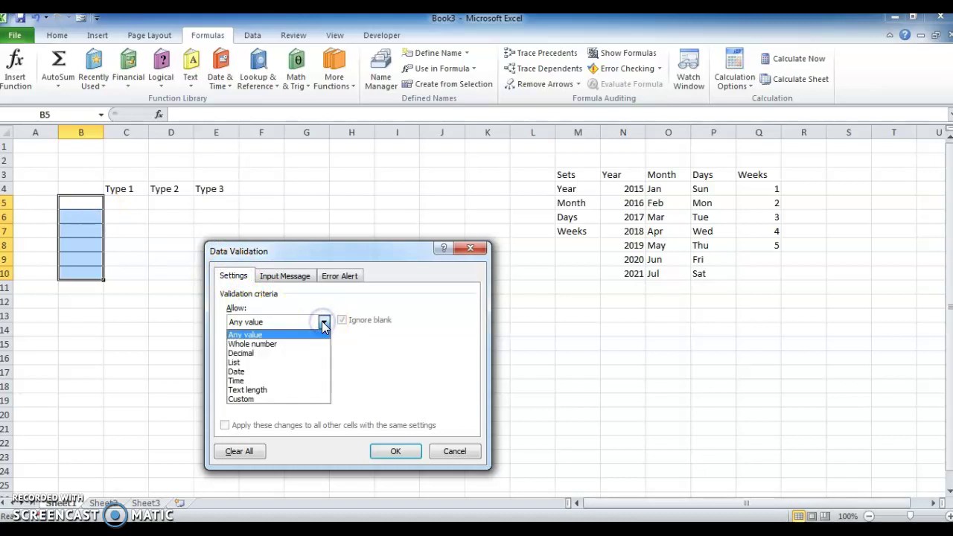
pyautogui.click(251, 363)
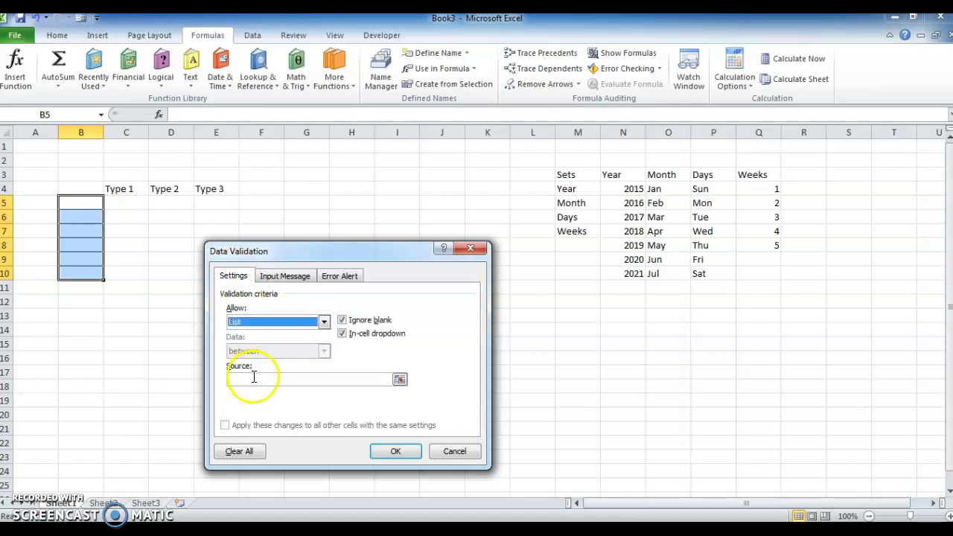
pyautogui.click(253, 377)
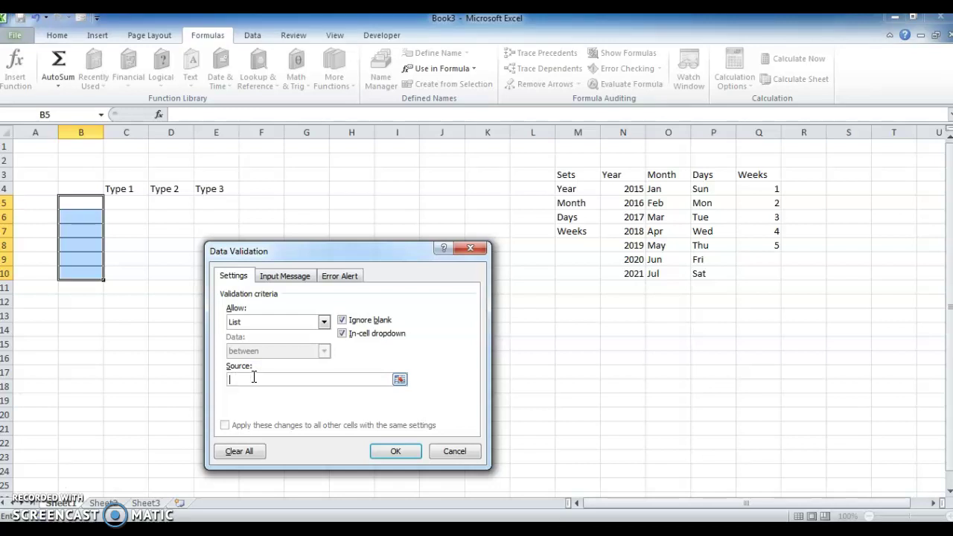
pyautogui.click(400, 379)
pyautogui.click(566, 192)
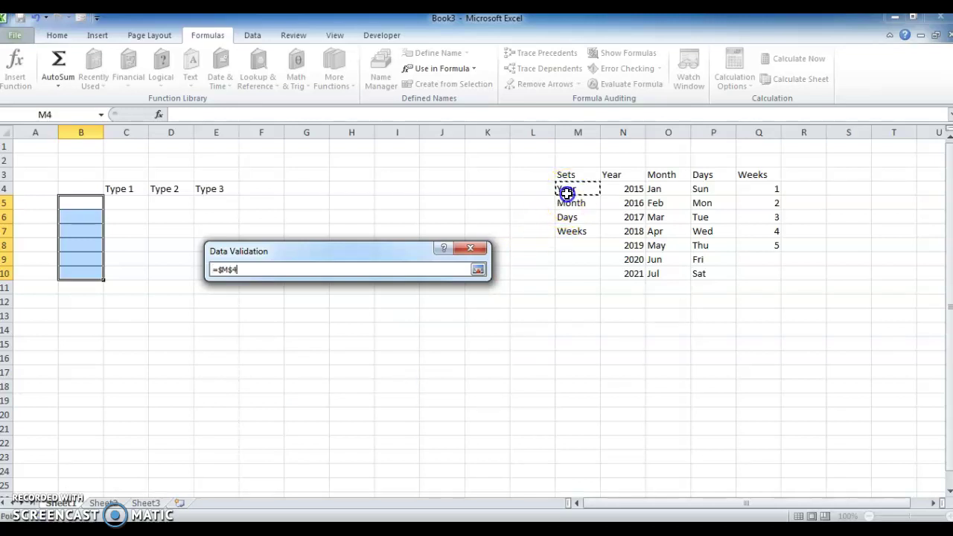
pyautogui.hotkey('shift', 'Down')
pyautogui.hotkey('shift', 'Down')
pyautogui.hotkey('shift', 'Down')
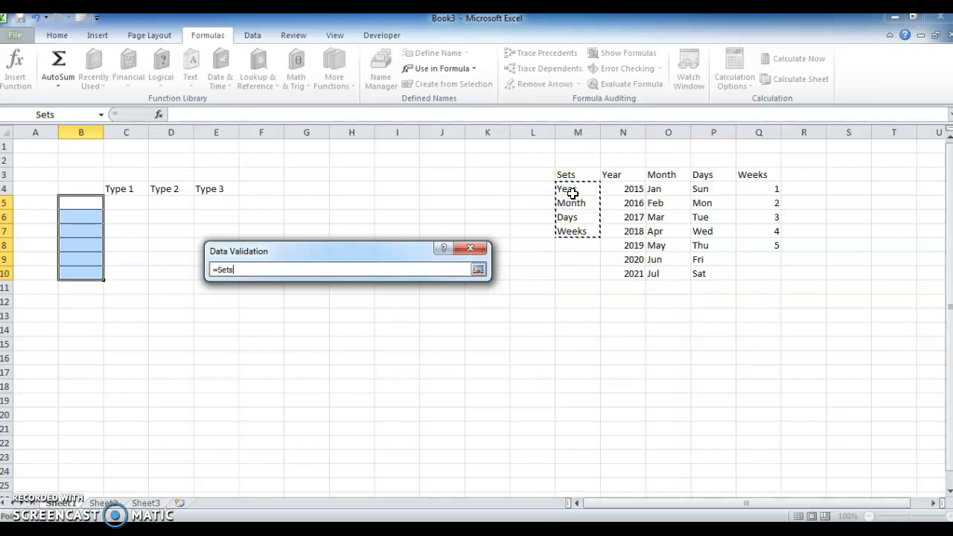
pyautogui.moveTo(569, 192); pyautogui.dragTo(579, 231)
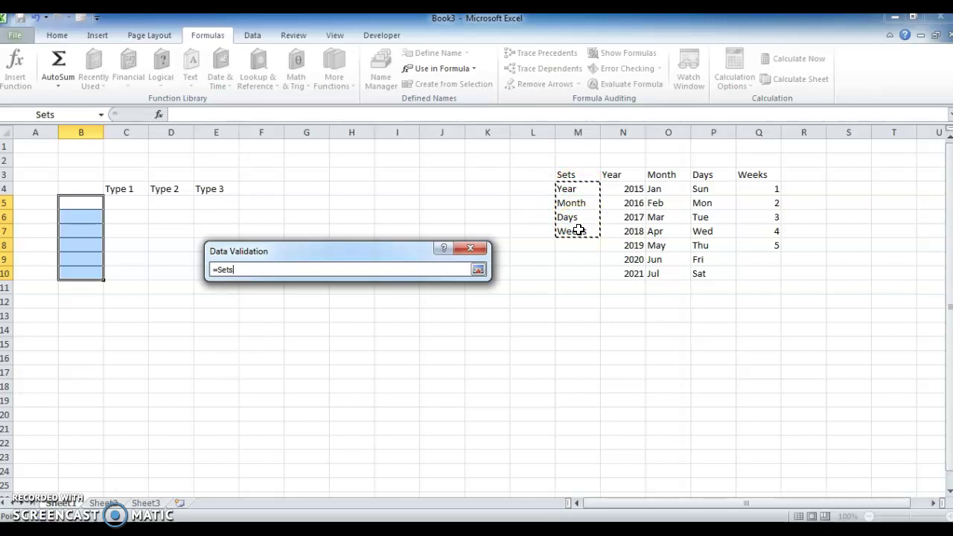
pyautogui.click(478, 271)
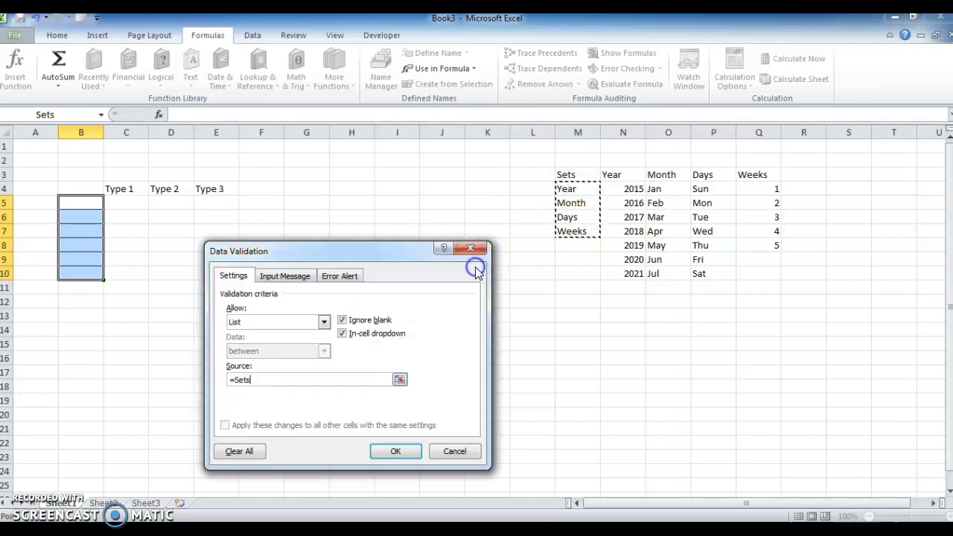
pyautogui.click(396, 451)
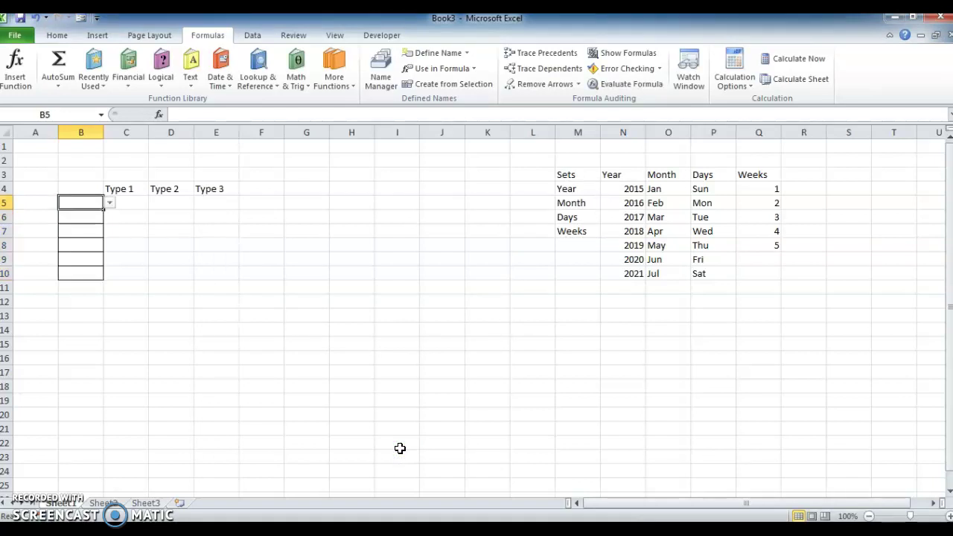
# Step: Test the column B drop-downs in B5 and B7 without choosing anything
pyautogui.hotkey('alt', 'Down')
pyautogui.press('Down')
pyautogui.press('Down')
pyautogui.press('Down')
pyautogui.press('Escape')
pyautogui.press('Down')
pyautogui.press('Down')
pyautogui.hotkey('alt', 'Down')
pyautogui.press('Escape')
pyautogui.press('Up')
pyautogui.press('Up')
# Step: Pick Year for B5 and Month for B7 from their drop-downs
pyautogui.hotkey('alt', 'Down')
pyautogui.press('Down')
pyautogui.press('Return')
pyautogui.press('Down')
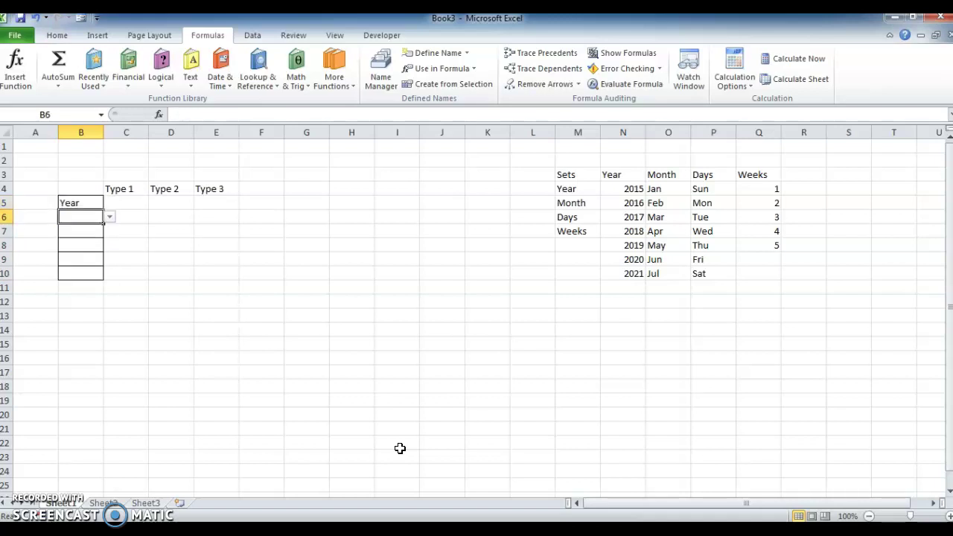
pyautogui.press('Down')
pyautogui.hotkey('alt', 'Down')
pyautogui.press('Down')
pyautogui.press('Return')
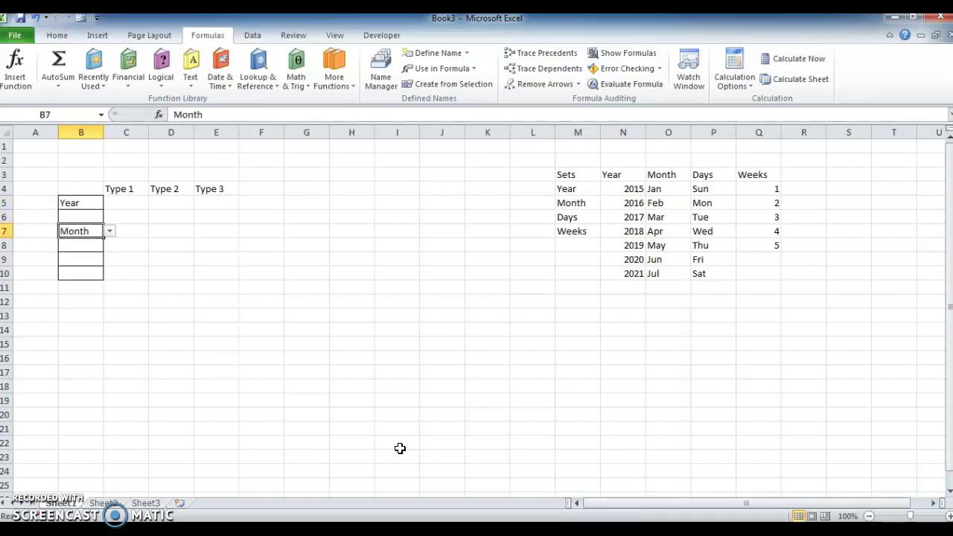
pyautogui.press('Down')
pyautogui.press('Down')
pyautogui.press('Up')
# Step: Pick Weeks for B6 and Days for B8 from their drop-downs
pyautogui.press('Up')
pyautogui.press('Up')
pyautogui.hotkey('alt', 'Down')
pyautogui.press('Down')
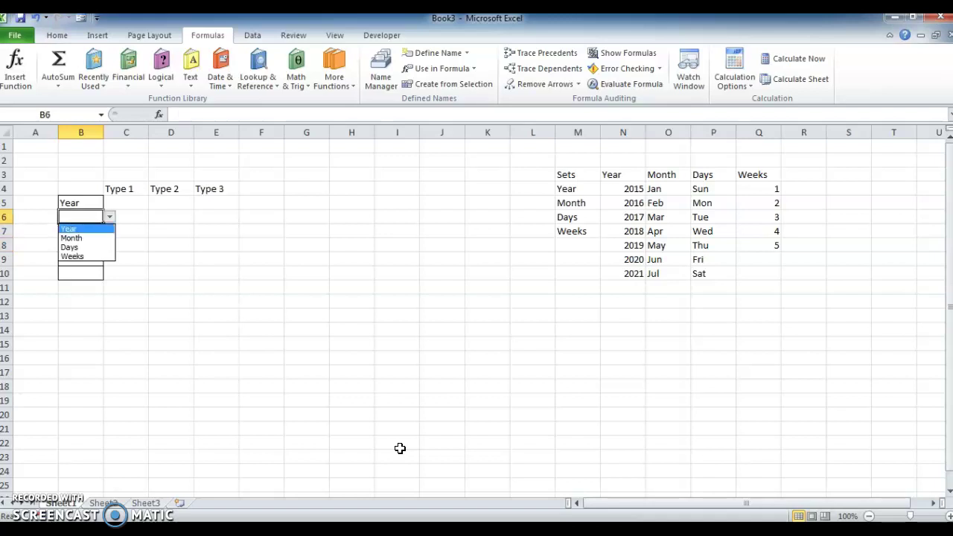
pyautogui.press('Down')
pyautogui.press('Down')
pyautogui.press('Down')
pyautogui.press('Return')
pyautogui.press('Down')
pyautogui.press('Down')
pyautogui.press('Up')
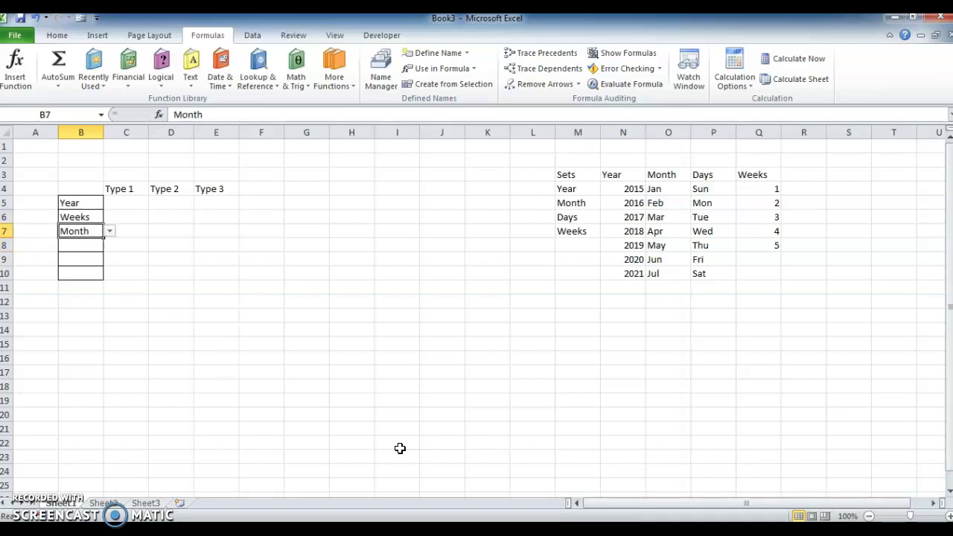
pyautogui.press('Down')
pyautogui.hotkey('alt', 'Down')
pyautogui.press('Down')
pyautogui.press('Down')
pyautogui.press('Down')
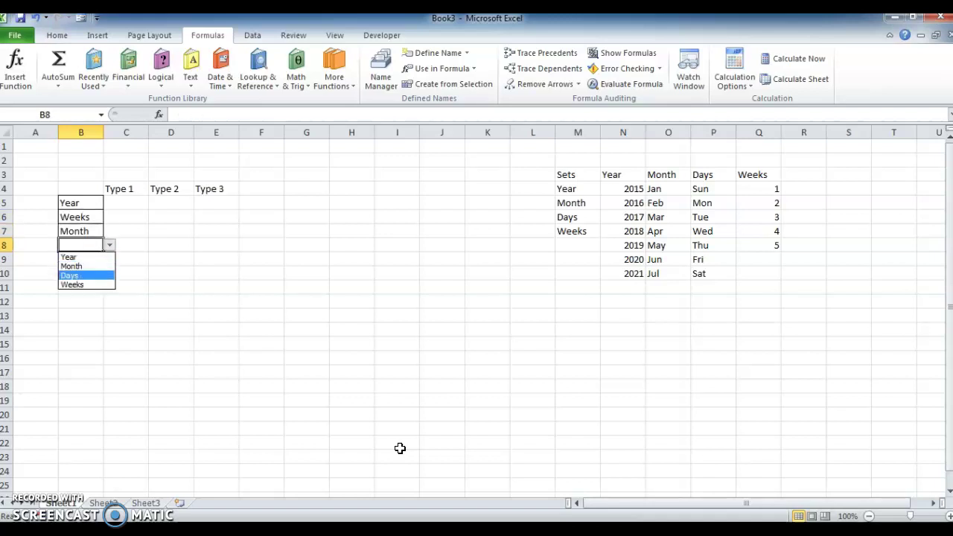
pyautogui.press('Return')
# Step: Move to C5 and recheck the set chosen in B5
pyautogui.press('Right')
pyautogui.press('Up')
pyautogui.press('Up')
pyautogui.press('Up')
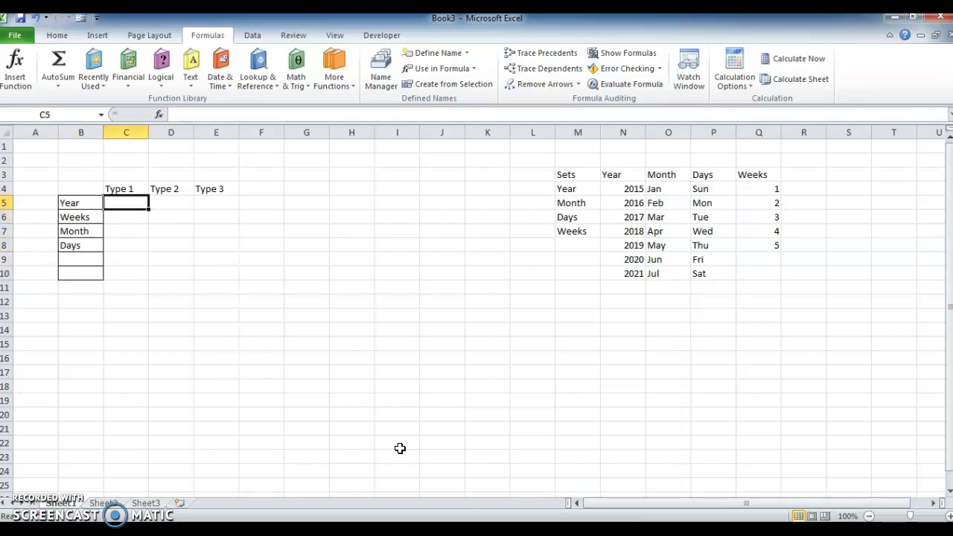
pyautogui.press('Left')
pyautogui.press('Right')
pyautogui.press('Left')
pyautogui.press('Right')
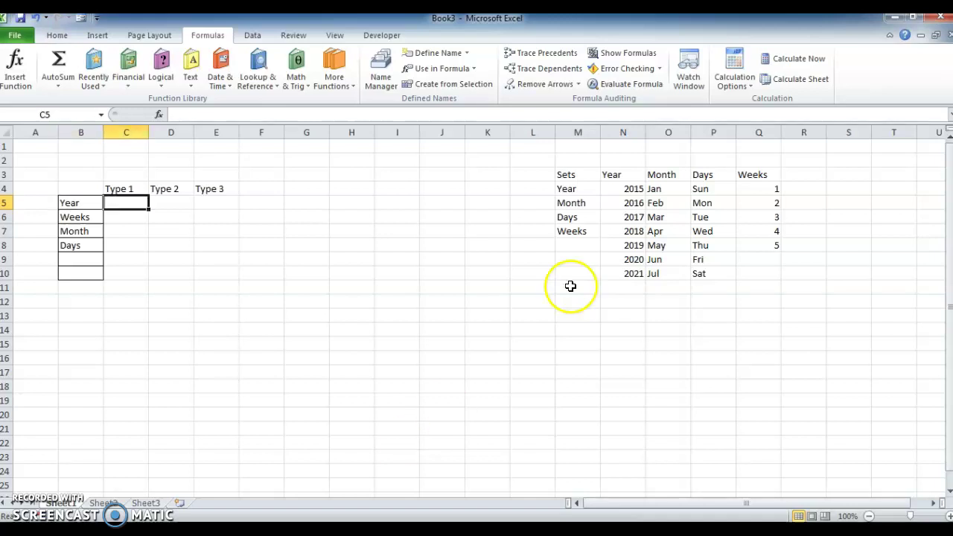
# Step: Check the Year values N4:N10, then move back along row 4 to column B
pyautogui.click(632, 189)
pyautogui.hotkey('ctrl', 'shift', 'Down')
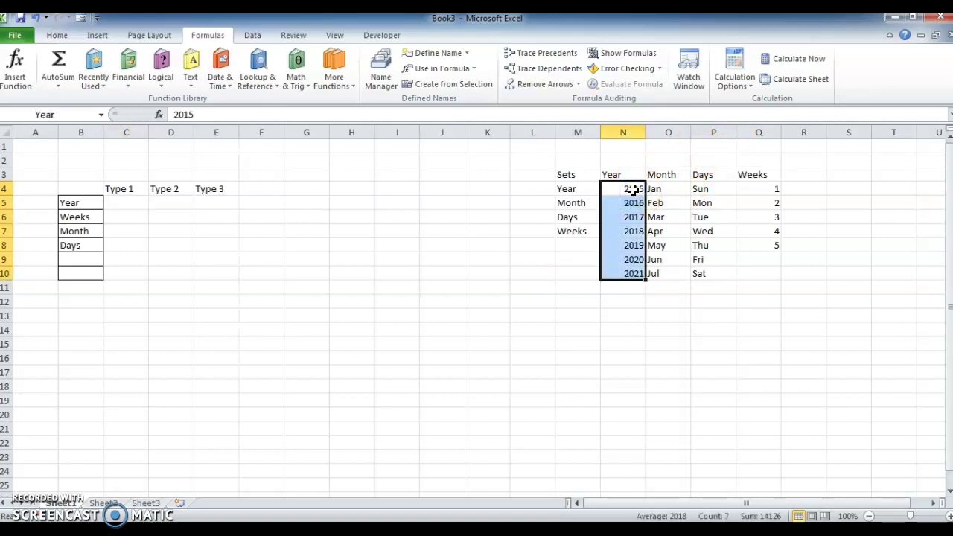
pyautogui.press('Left')
pyautogui.hotkey('ctrl', 'Left')
pyautogui.hotkey('ctrl', 'Left')
pyautogui.hotkey('ctrl', 'Left')
pyautogui.press('Right')
pyautogui.press('Right')
# Step: Select C5:C10 under Type 1 and bring up Data Validation with Alt+D, L
pyautogui.press('Down')
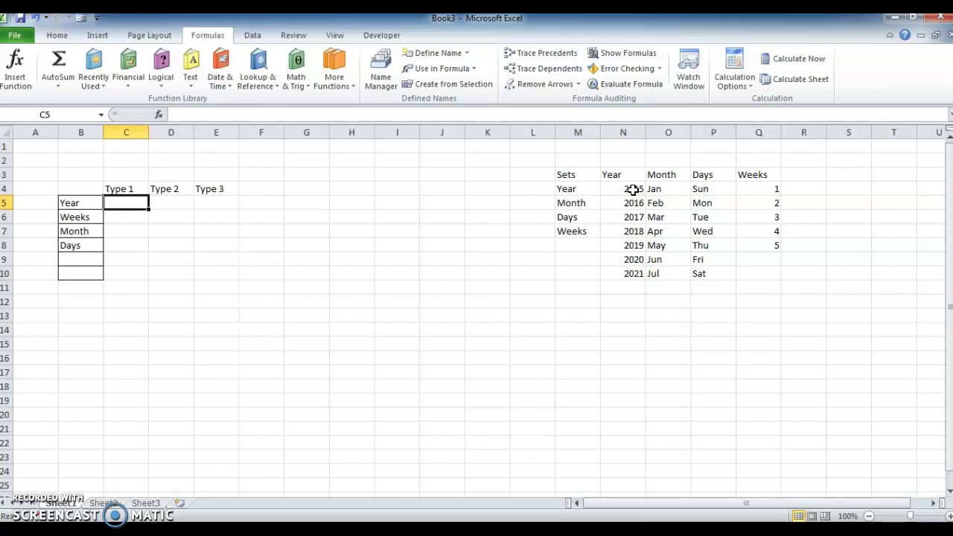
pyautogui.hotkey('shift', 'Down')
pyautogui.hotkey('shift', 'Down')
pyautogui.hotkey('shift', 'Down')
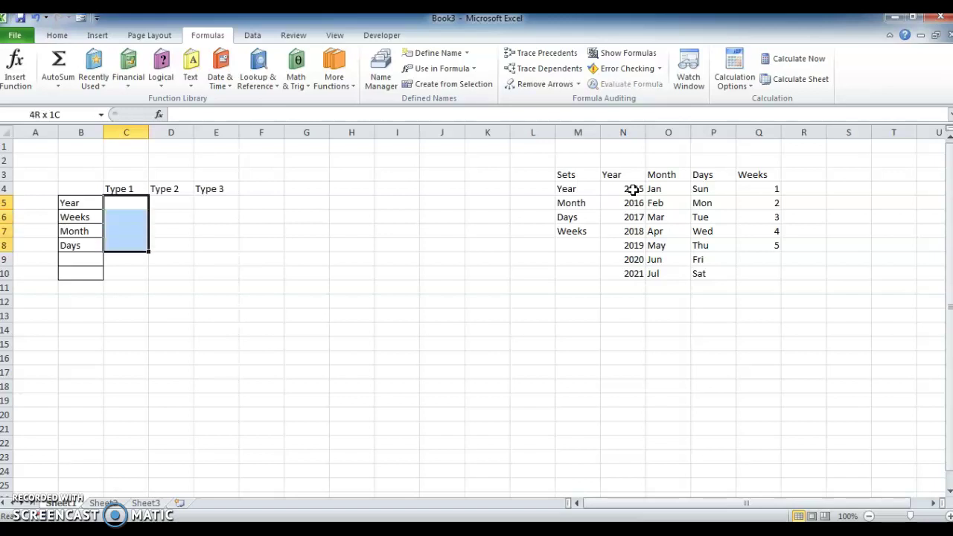
pyautogui.hotkey('shift', 'Down')
pyautogui.hotkey('shift', 'Down')
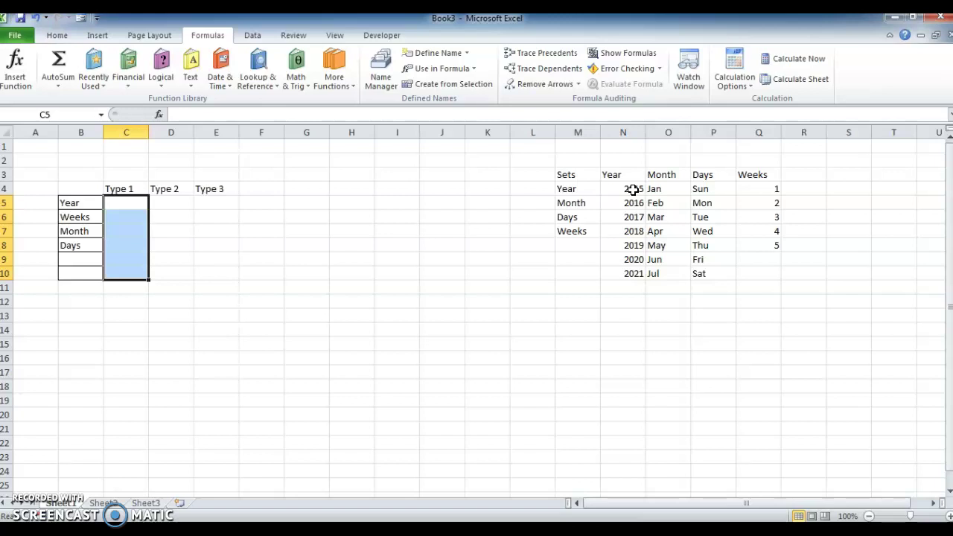
pyautogui.hotkey('alt', 'd')
pyautogui.press('l')
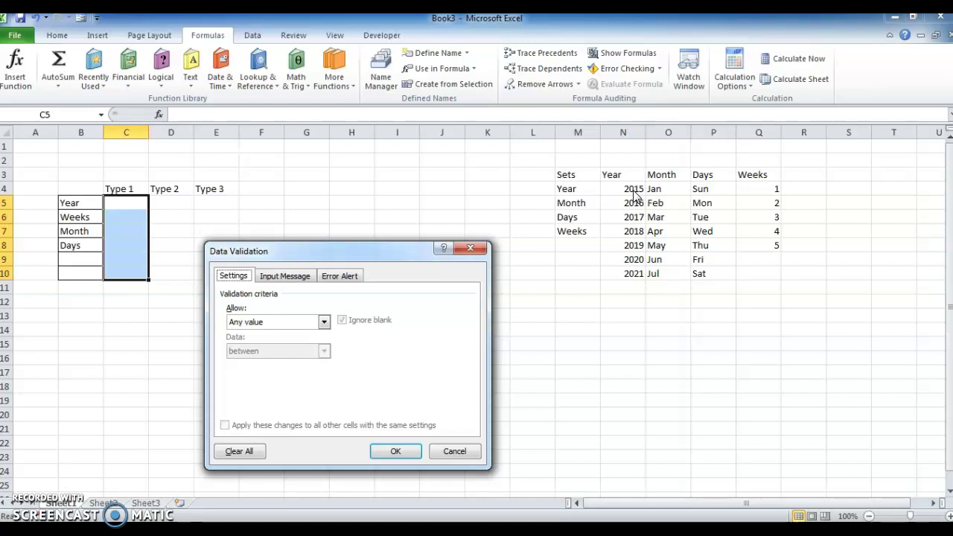
# Step: Allow a List with source =INDIRECT(B5) for C5:C10 and confirm
pyautogui.click(325, 323)
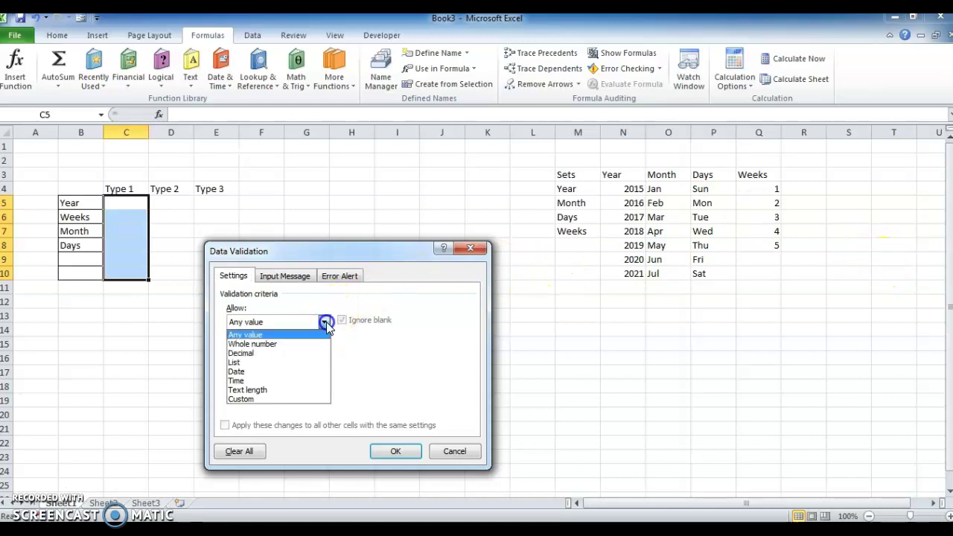
pyautogui.click(244, 362)
pyautogui.click(270, 380)
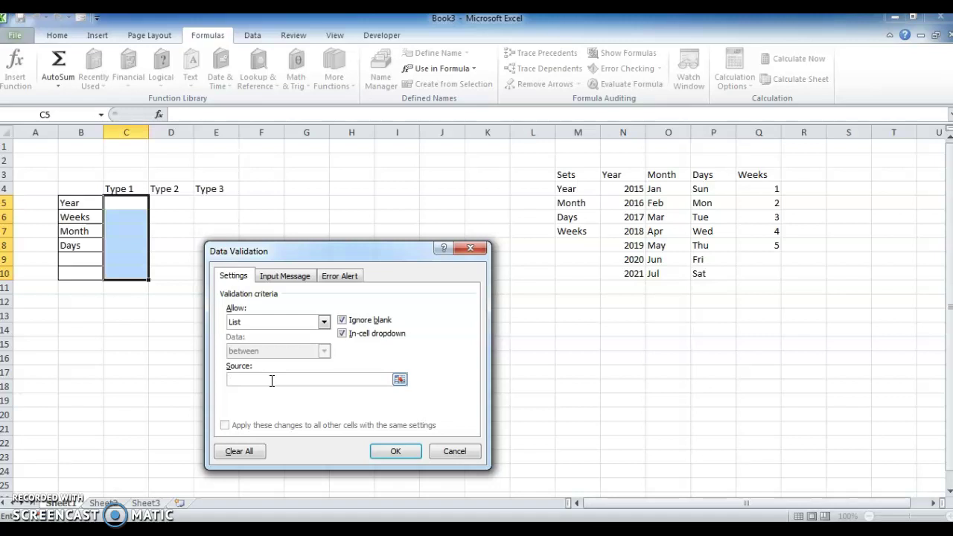
pyautogui.write('=i')
pyautogui.write('ndirec')
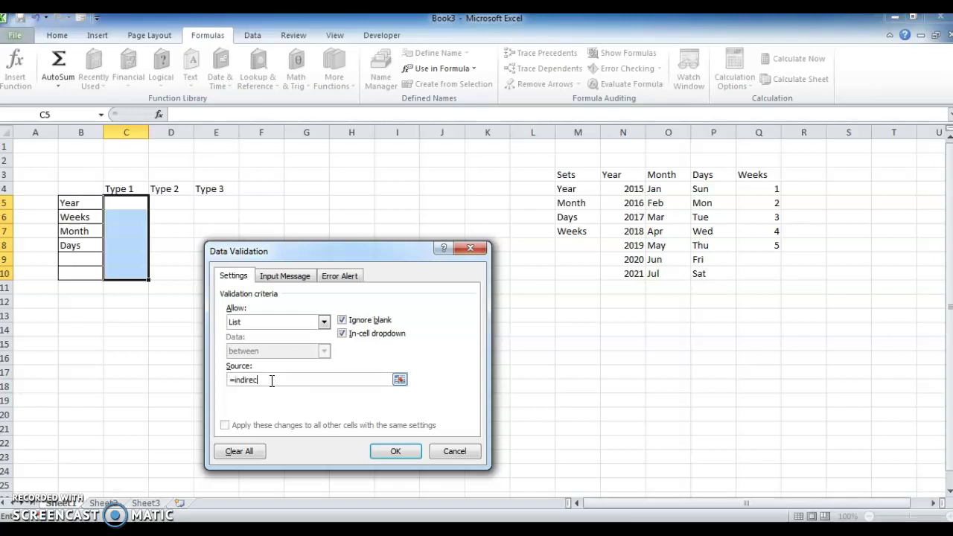
pyautogui.write('t')
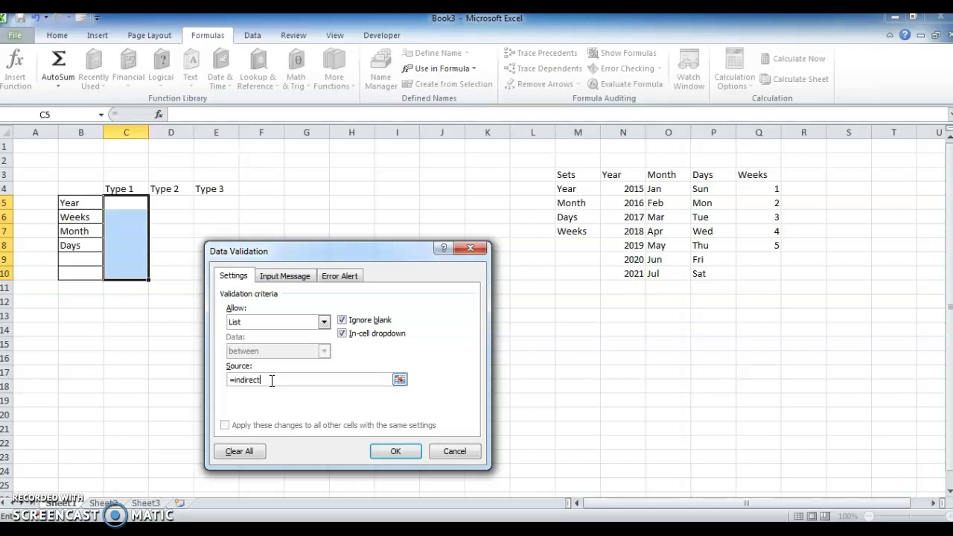
pyautogui.write('(')
pyautogui.write('b')
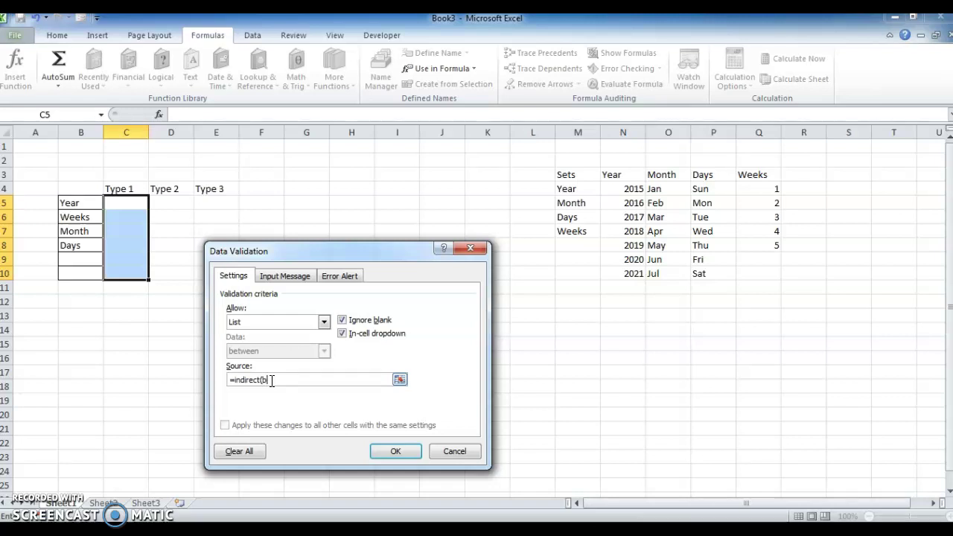
pyautogui.write('5)')
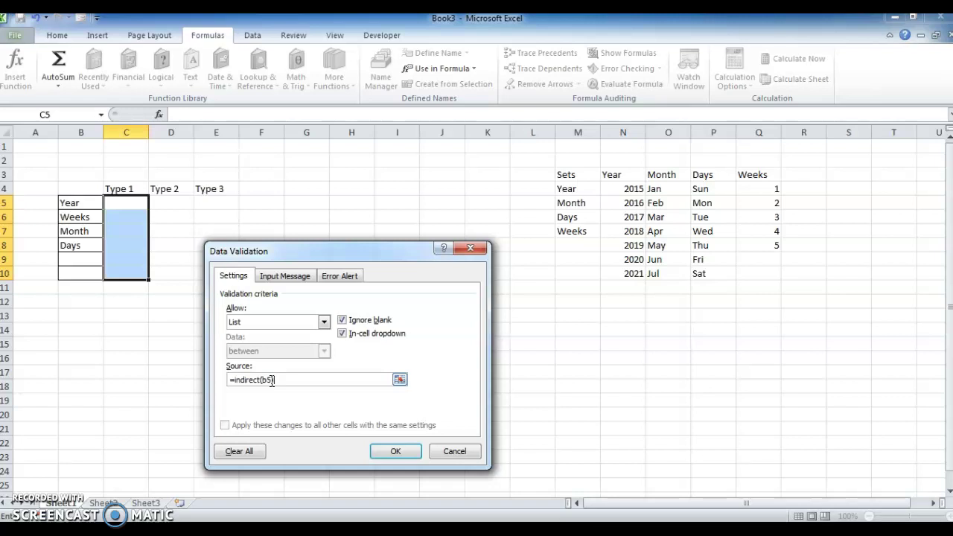
pyautogui.click(291, 379)
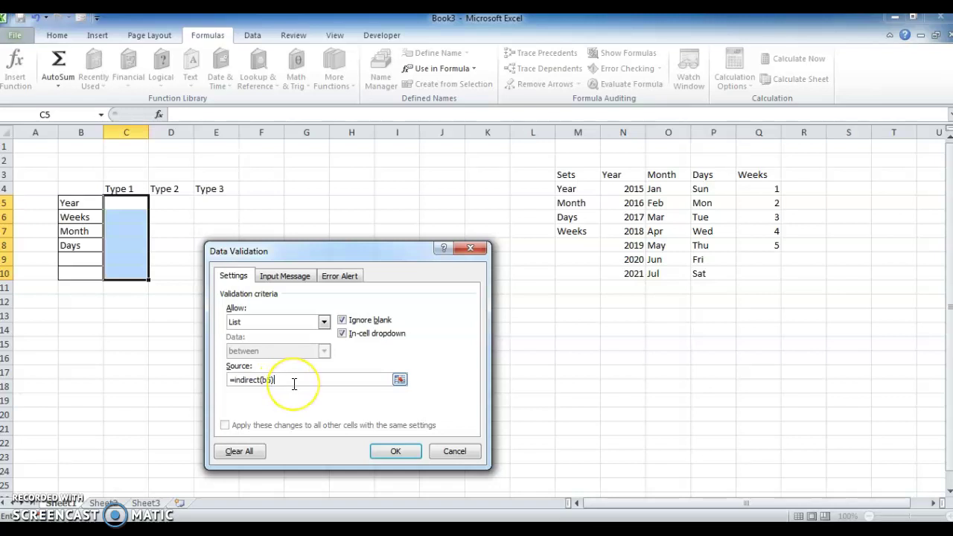
pyautogui.press('Return')
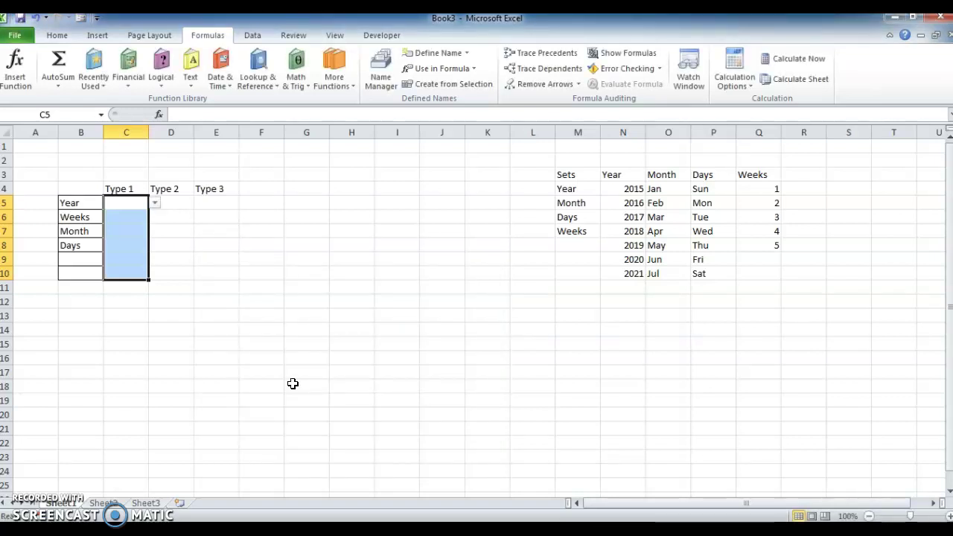
# Step: Test C5's drop-down, which now offers the years 2015–2021
pyautogui.press('Down')
pyautogui.press('Up')
pyautogui.press('Left')
pyautogui.press('Right')
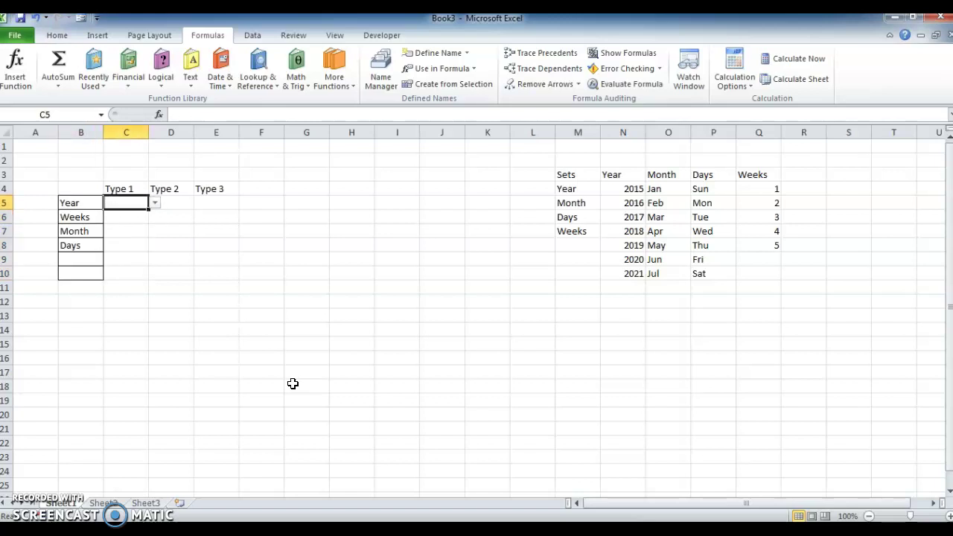
pyautogui.hotkey('alt', 'Down')
# Step: Pick 2018 in C5 and week 3 in C6 from their drop-downs
pyautogui.press('Down')
pyautogui.press('Down')
pyautogui.press('Down')
pyautogui.press('Down')
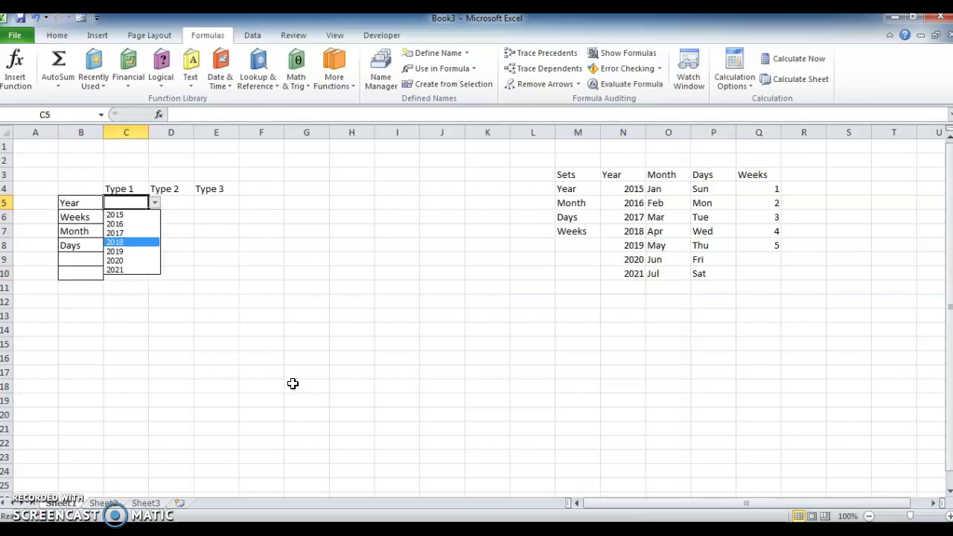
pyautogui.press('Return')
pyautogui.press('Down')
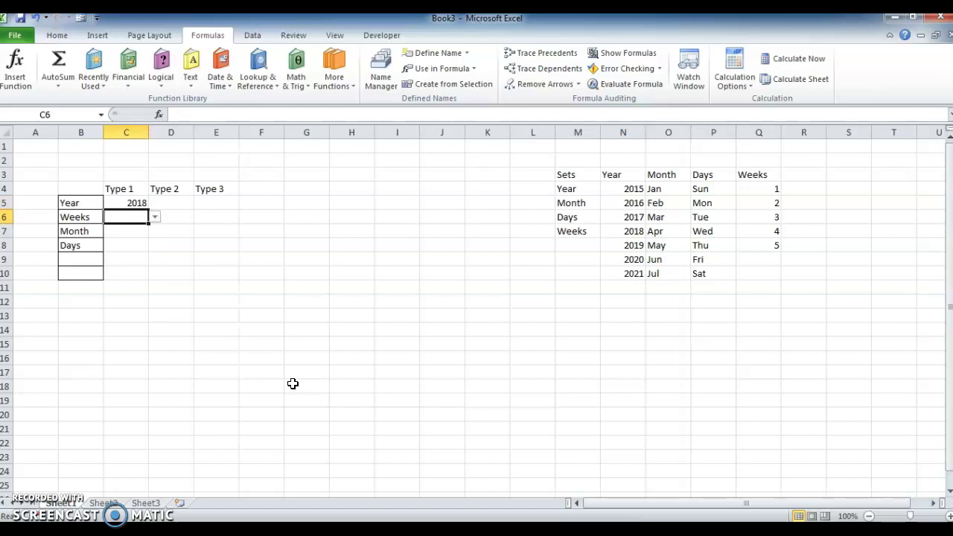
pyautogui.hotkey('alt', 'Down')
pyautogui.press('Down')
# Step: Pick Mar in C7 and Wed in C8 from their drop-downs
pyautogui.press('Down')
pyautogui.press('Down')
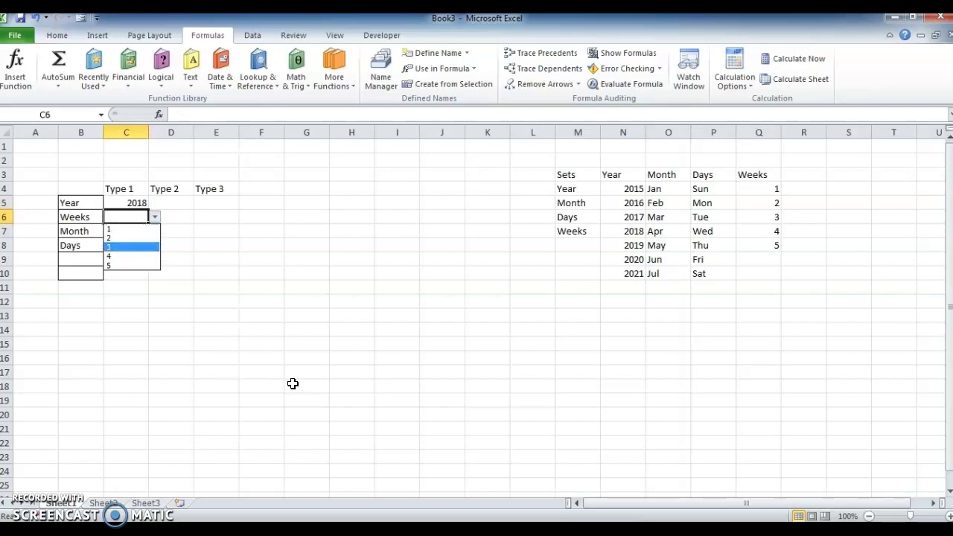
pyautogui.press('Return')
pyautogui.press('Down')
pyautogui.hotkey('alt', 'Down')
pyautogui.press('Down')
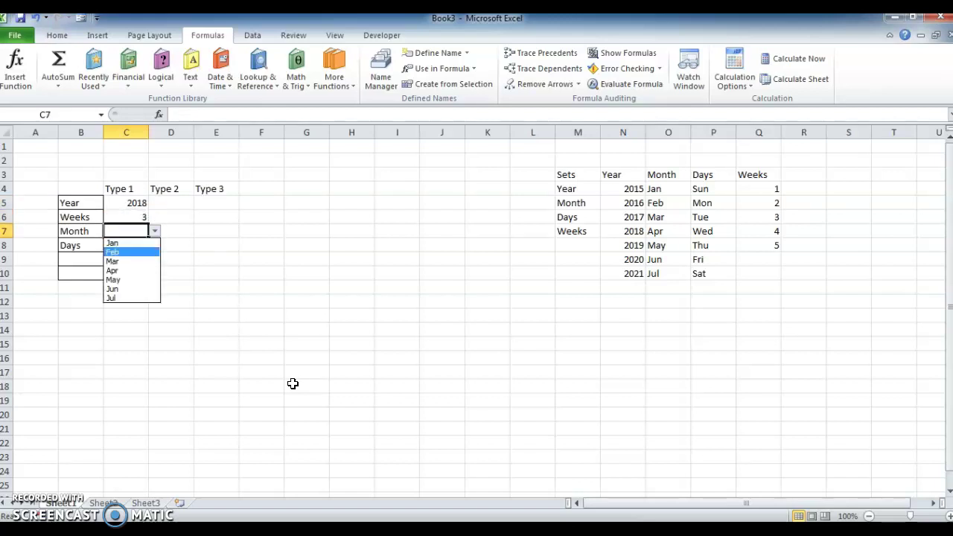
pyautogui.press('Down')
pyautogui.press('Return')
pyautogui.press('Down')
pyautogui.hotkey('alt', 'Down')
pyautogui.press('Down')
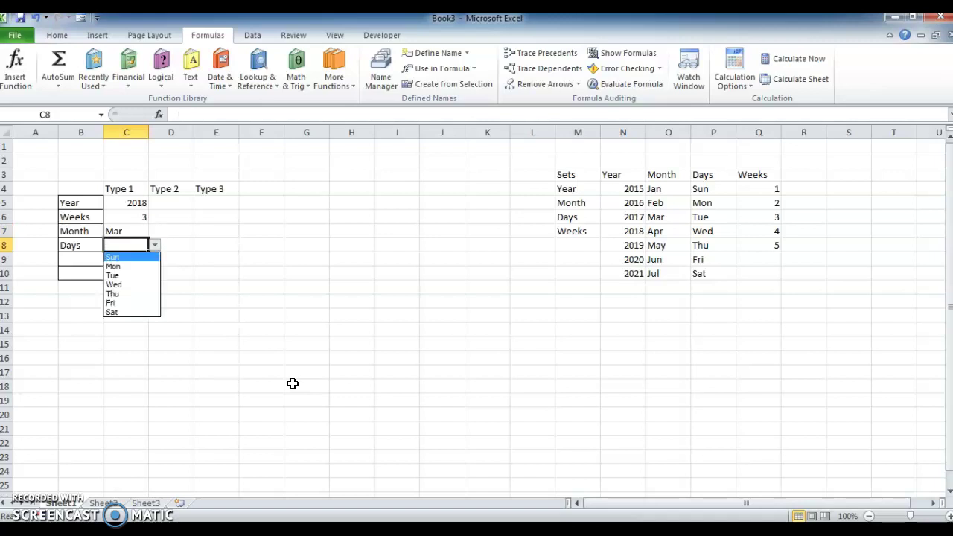
pyautogui.press('Down')
pyautogui.press('Down')
pyautogui.press('Down')
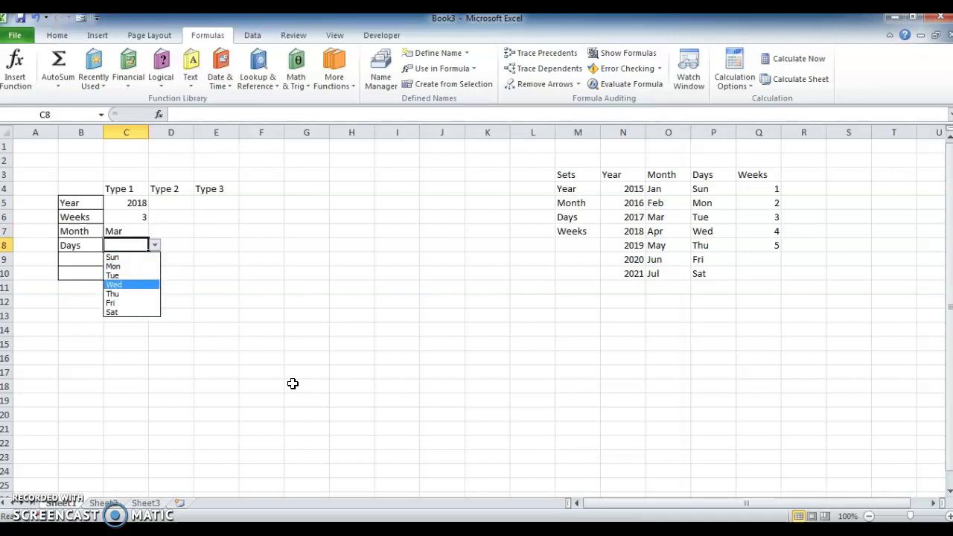
pyautogui.press('Return')
# Step: Change B6's set from Weeks to Days and pick Wed in C6
pyautogui.press('Up')
pyautogui.press('Up')
pyautogui.press('Up')
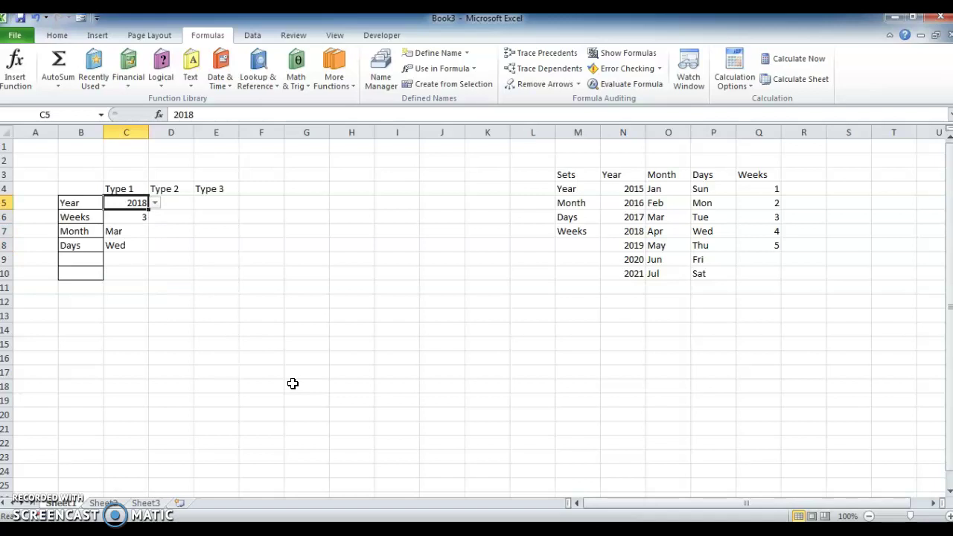
pyautogui.press('Left')
pyautogui.press('Down')
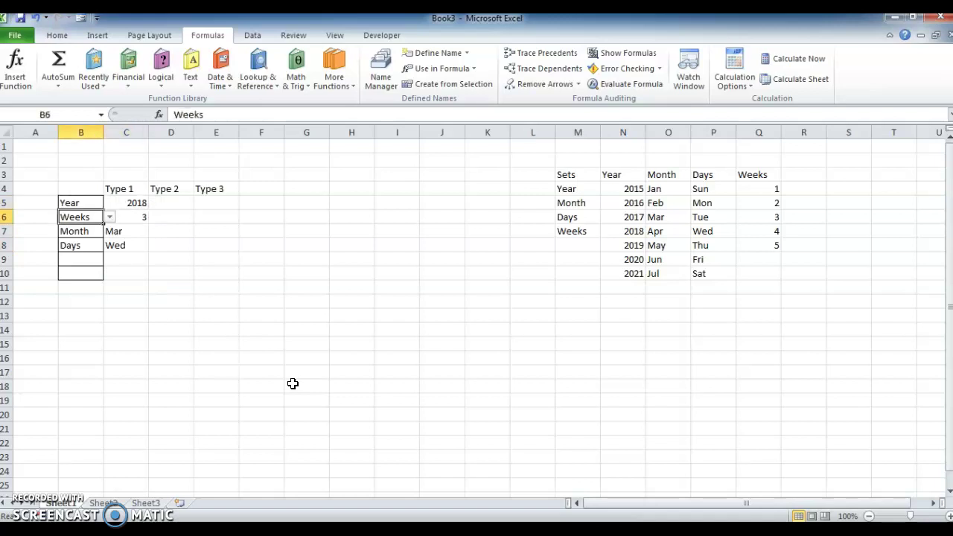
pyautogui.hotkey('alt', 'Down')
pyautogui.press('Up')
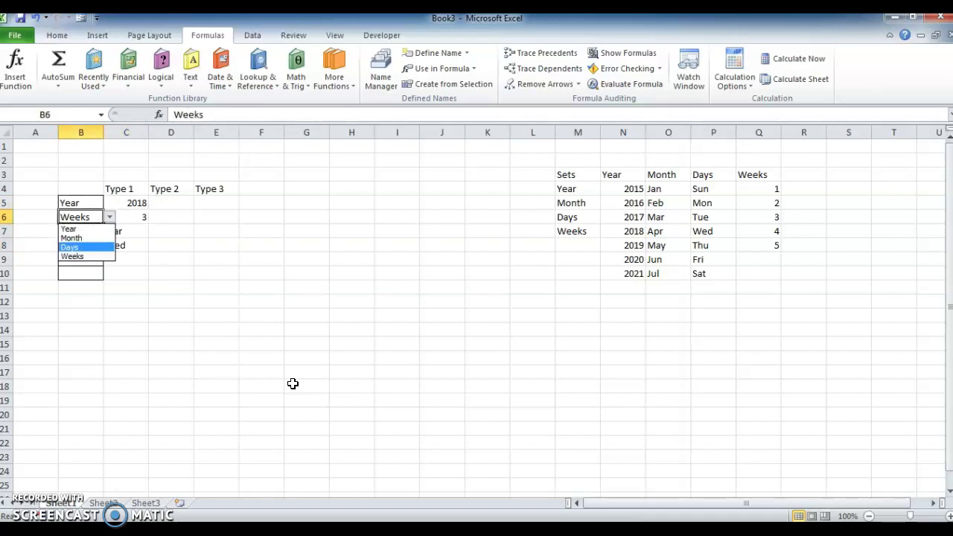
pyautogui.press('Return')
pyautogui.press('Right')
pyautogui.hotkey('alt', 'Down')
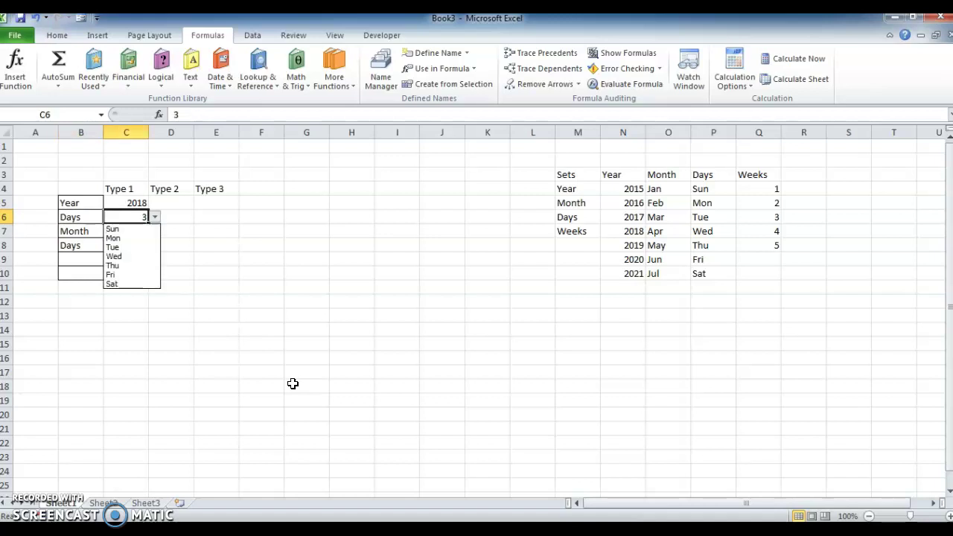
pyautogui.press('Down')
pyautogui.press('Down')
pyautogui.press('Down')
pyautogui.press('Return')
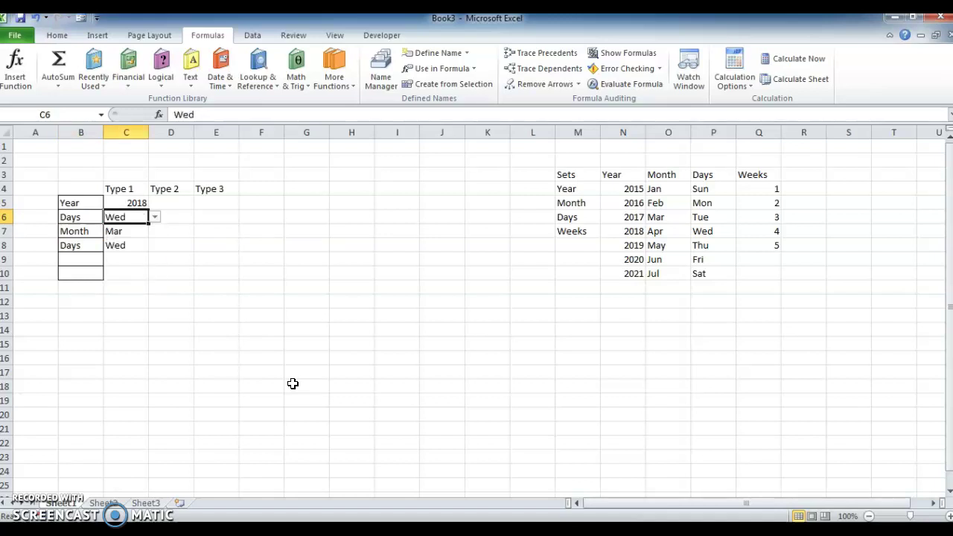
pyautogui.press('Left')
# Step: Set B10 to Month and pick Apr in C10
pyautogui.press('Down')
pyautogui.press('Down')
pyautogui.press('Down')
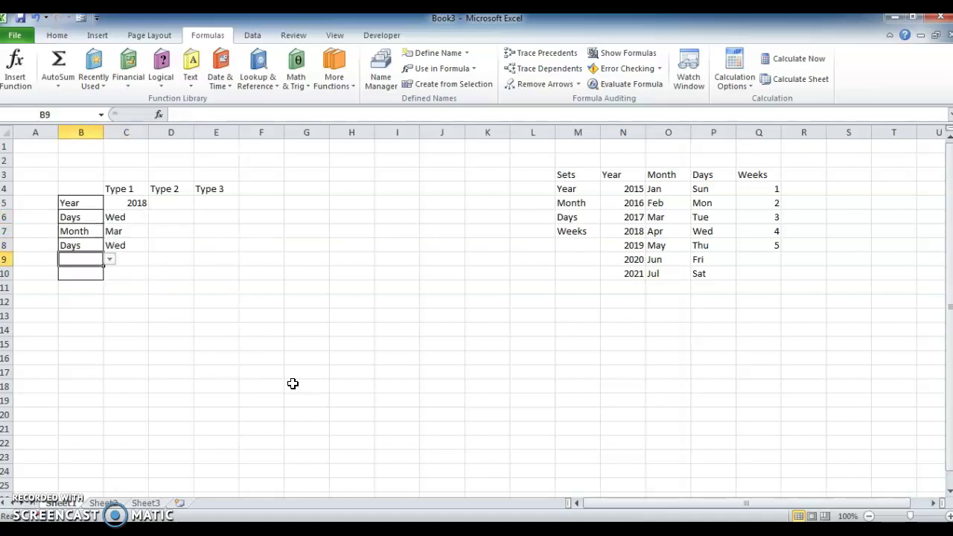
pyautogui.press('Right')
pyautogui.press('Left')
pyautogui.press('Right')
pyautogui.press('Left')
pyautogui.press('Down')
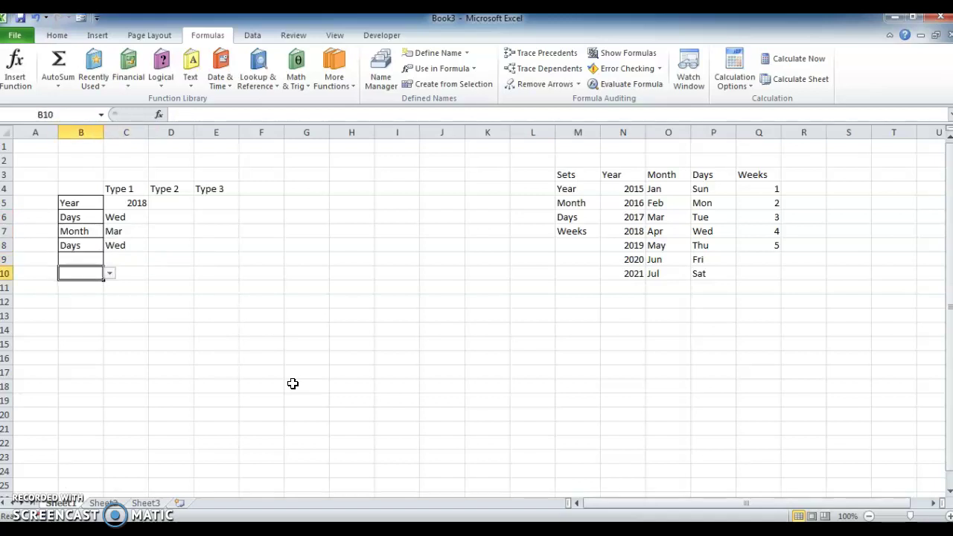
pyautogui.hotkey('alt', 'Down')
pyautogui.press('Down')
pyautogui.press('Down')
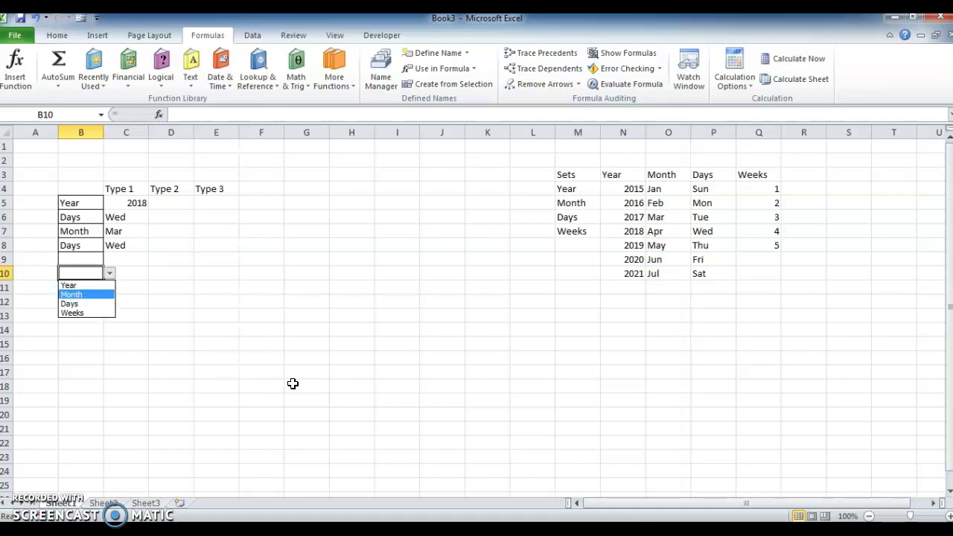
pyautogui.press('Return')
pyautogui.press('Right')
pyautogui.hotkey('alt', 'Down')
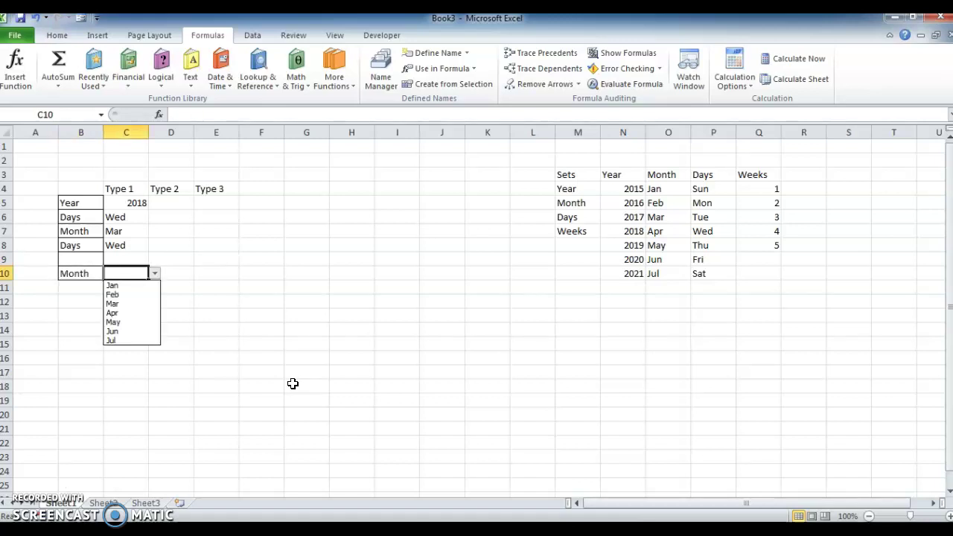
pyautogui.press('Down')
pyautogui.press('Down')
pyautogui.press('Down')
pyautogui.press('Down')
pyautogui.press('Return')
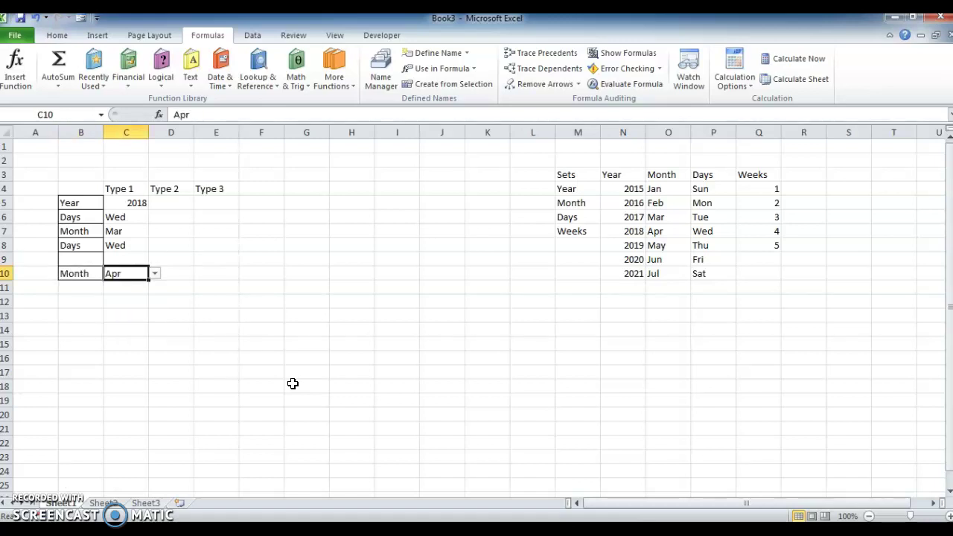
pyautogui.press('Right')
pyautogui.press('Up')
pyautogui.press('Up')
pyautogui.press('Up')
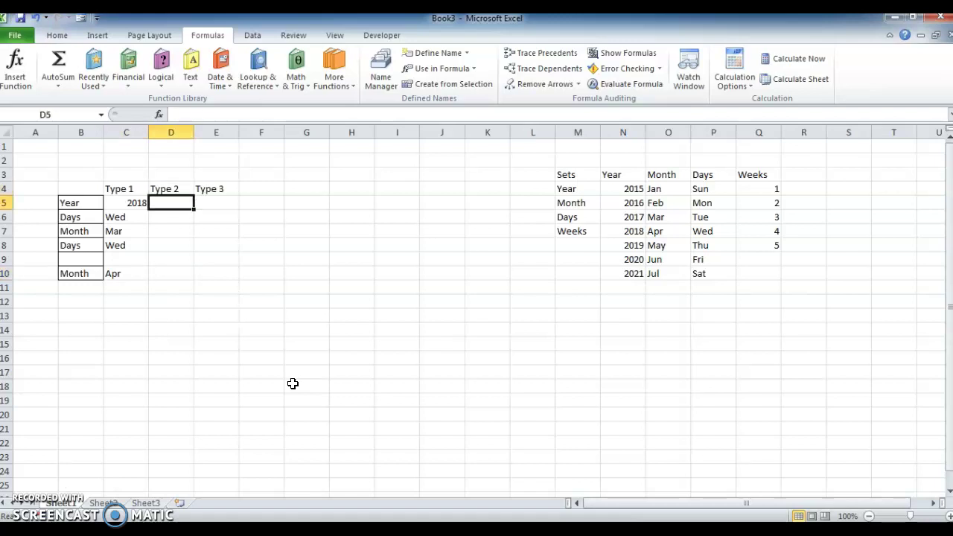
pyautogui.press('Left')
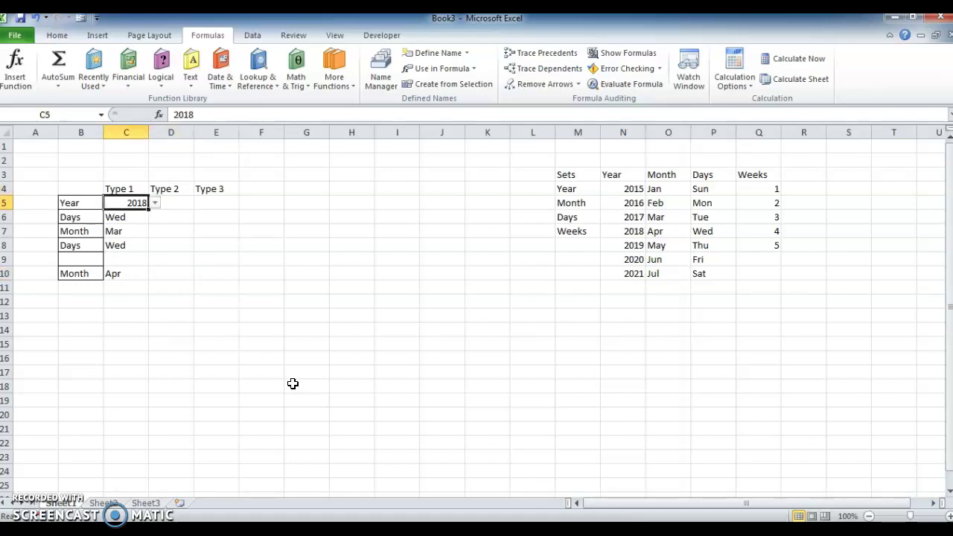
# Step: Give D5:D10 a List validation with source =INDIRECT(B5)
pyautogui.press('Right')
pyautogui.hotkey('shift', 'Down')
pyautogui.hotkey('shift', 'Down')
pyautogui.hotkey('shift', 'Down')
pyautogui.hotkey('shift', 'Down')
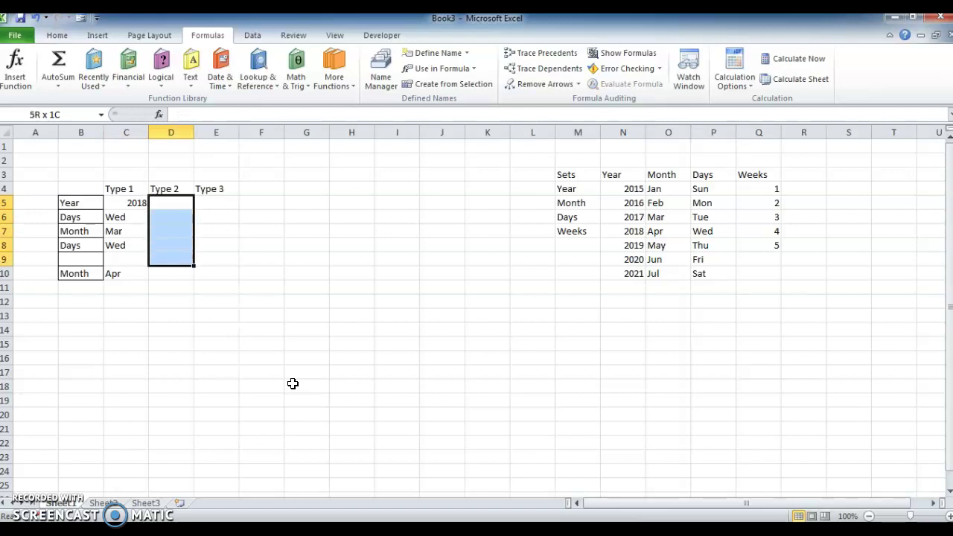
pyautogui.hotkey('shift', 'Down')
pyautogui.hotkey('alt', 'a')
pyautogui.press('v')
pyautogui.press('v')
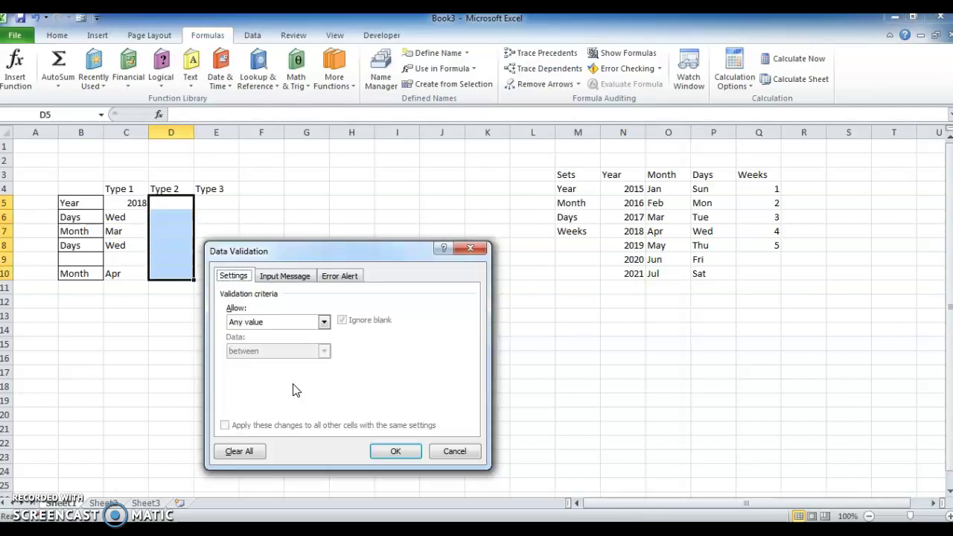
pyautogui.click(322, 321)
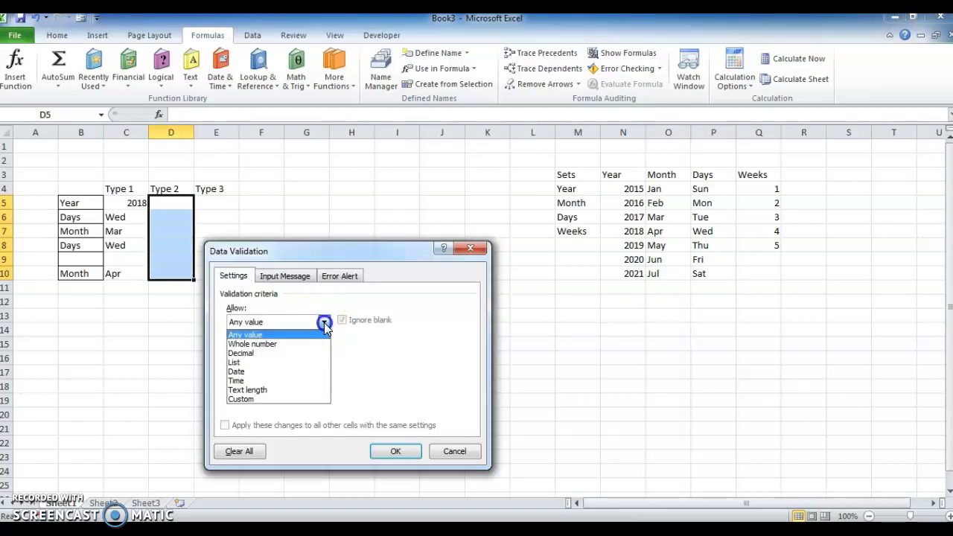
pyautogui.click(241, 363)
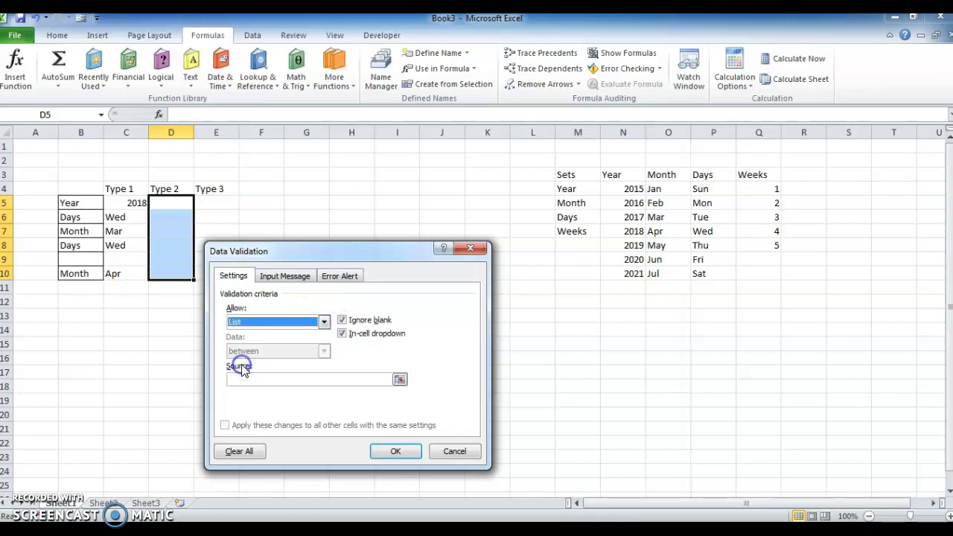
pyautogui.click(256, 379)
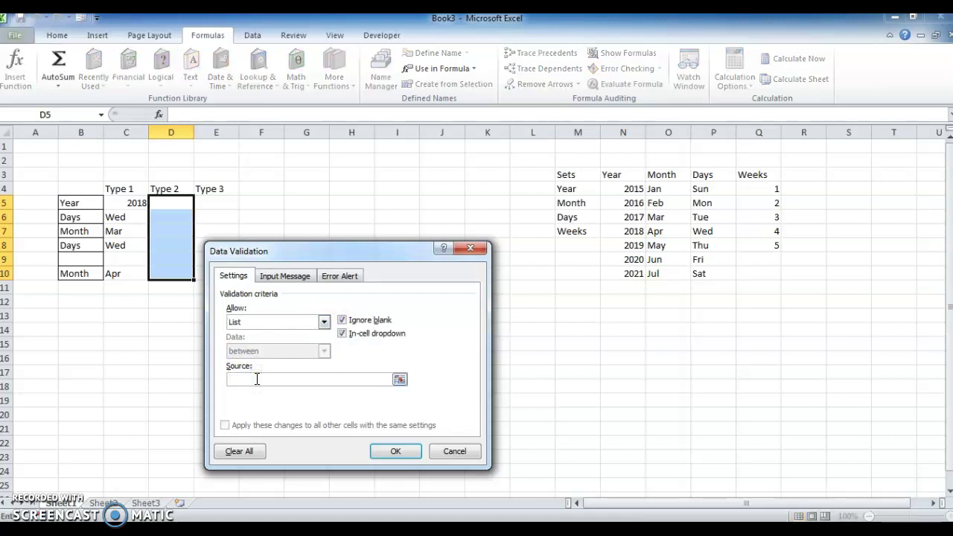
pyautogui.write('=indir')
pyautogui.write('ec')
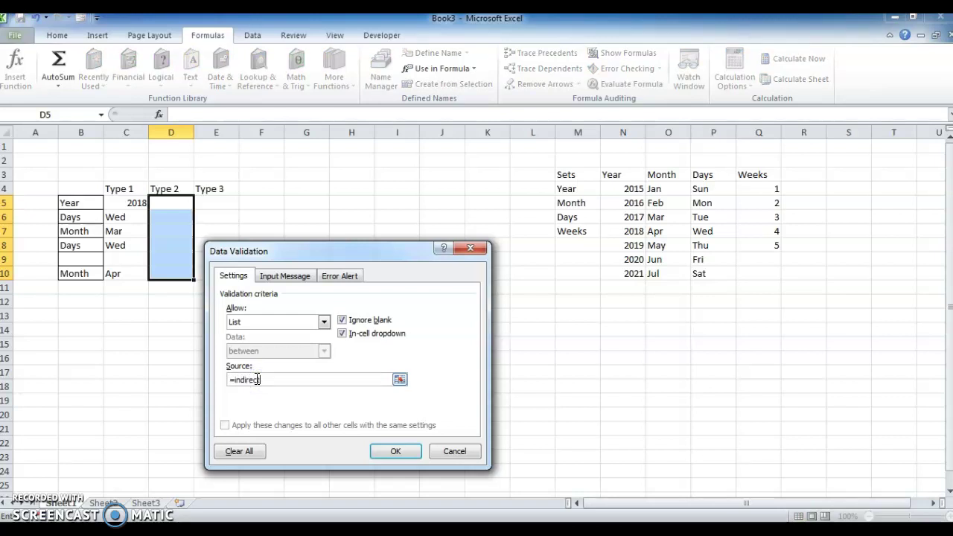
pyautogui.write('t(')
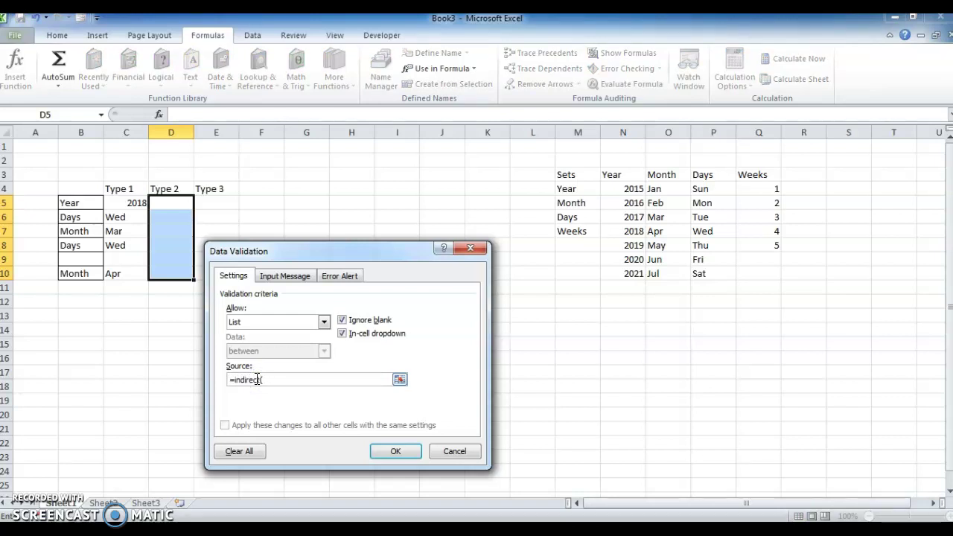
pyautogui.write('b5)')
pyautogui.press('Return')
# Step: Pick 2019 in D5 and Wed in D6
pyautogui.press('Down')
pyautogui.press('Down')
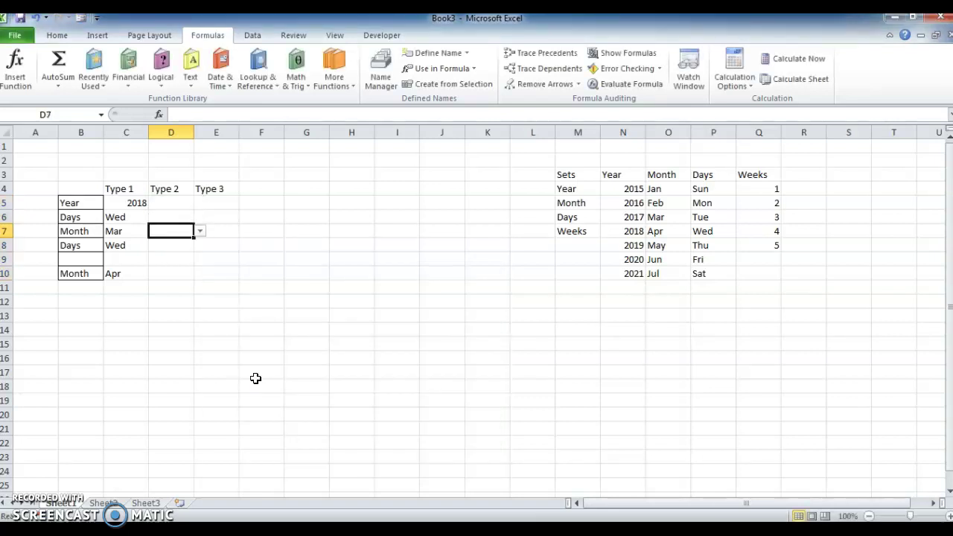
pyautogui.press('Up')
pyautogui.press('Up')
pyautogui.hotkey('alt', 'Down')
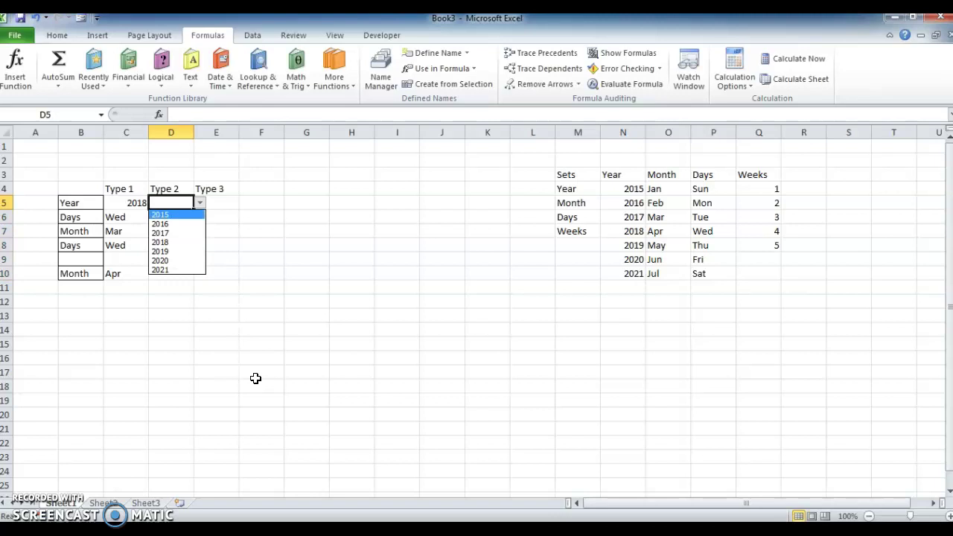
pyautogui.press('Down')
pyautogui.press('Down')
pyautogui.press('Down')
pyautogui.press('Down')
pyautogui.press('Return')
pyautogui.press('Down')
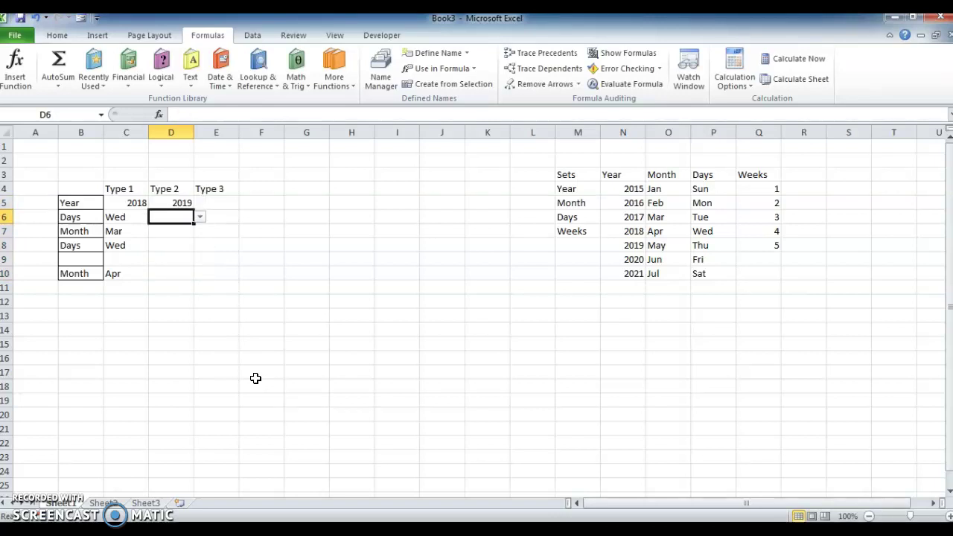
pyautogui.hotkey('alt', 'Down')
# Step: Set D7 to Jan, after first picking Mar, and D8 to Mon
pyautogui.press('Down')
pyautogui.press('Down')
pyautogui.press('Down')
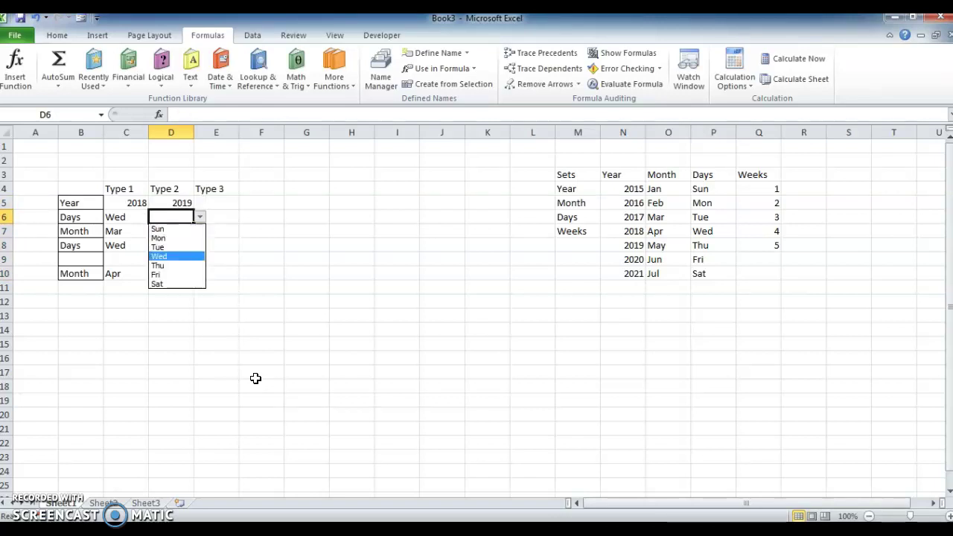
pyautogui.press('Return')
pyautogui.hotkey('alt', 'Down')
pyautogui.press('Down')
pyautogui.press('Down')
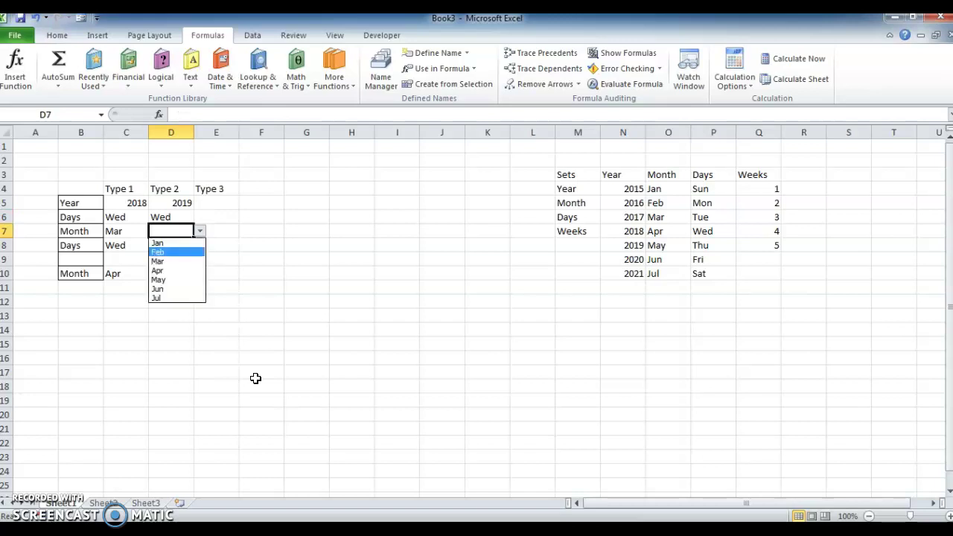
pyautogui.press('Down')
pyautogui.press('Return')
pyautogui.hotkey('alt', 'Down')
pyautogui.press('Up')
pyautogui.press('Up')
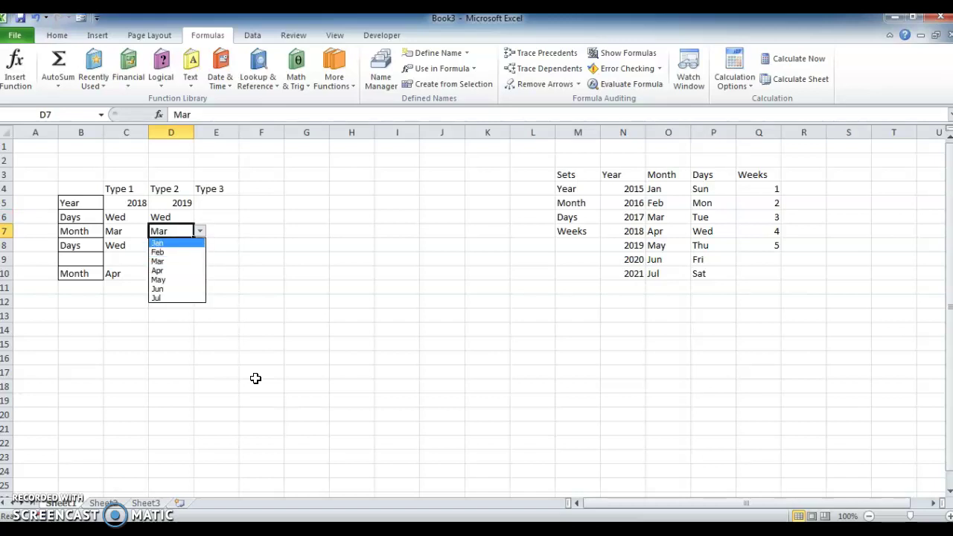
pyautogui.press('Return')
pyautogui.hotkey('alt', 'Down')
pyautogui.press('Down')
pyautogui.press('Down')
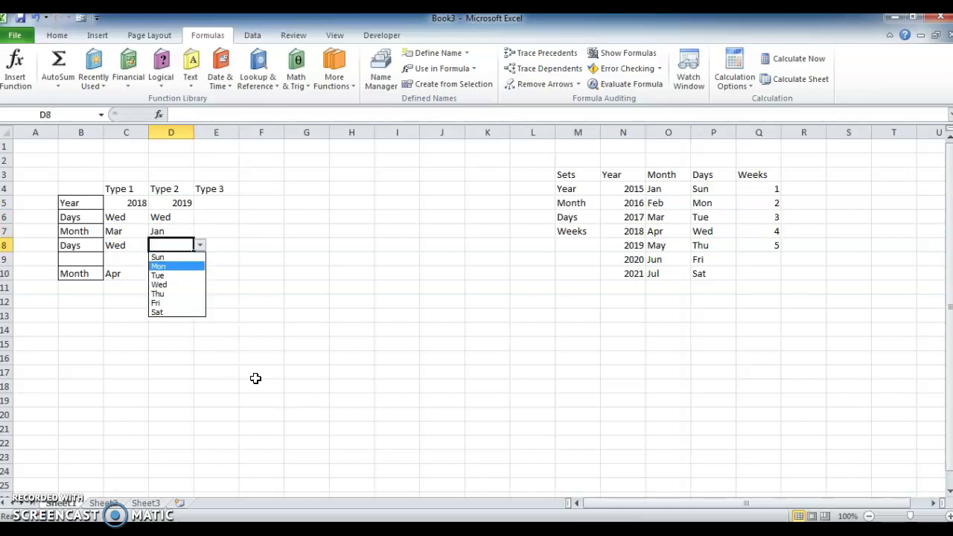
pyautogui.press('Return')
# Step: Fill row 9 with the Year set, 2017 in C9 and 2019 in D9
pyautogui.press('Down')
pyautogui.press('Left')
pyautogui.press('Left')
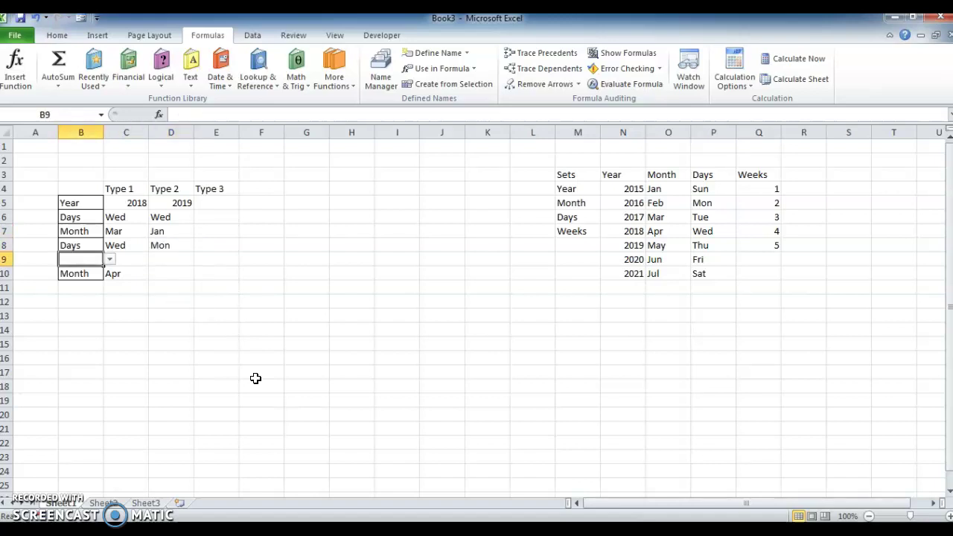
pyautogui.hotkey('alt', 'Down')
pyautogui.press('Down')
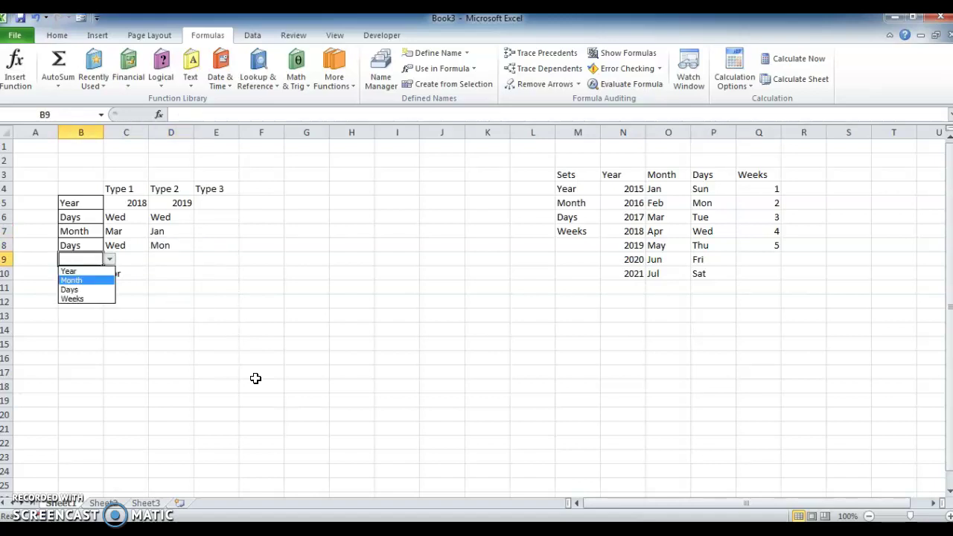
pyautogui.press('Up')
pyautogui.press('Return')
pyautogui.press('Right')
pyautogui.hotkey('alt', 'Down')
pyautogui.press('Down')
pyautogui.press('Down')
pyautogui.press('Down')
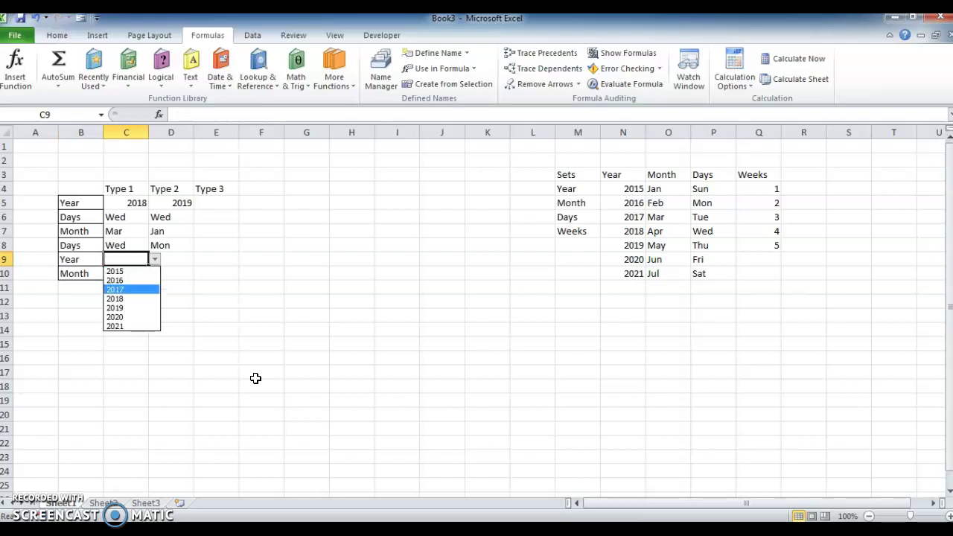
pyautogui.press('Return')
pyautogui.press('Right')
pyautogui.hotkey('alt', 'Down')
pyautogui.press('Down')
pyautogui.press('Down')
pyautogui.press('Down')
pyautogui.press('Return')
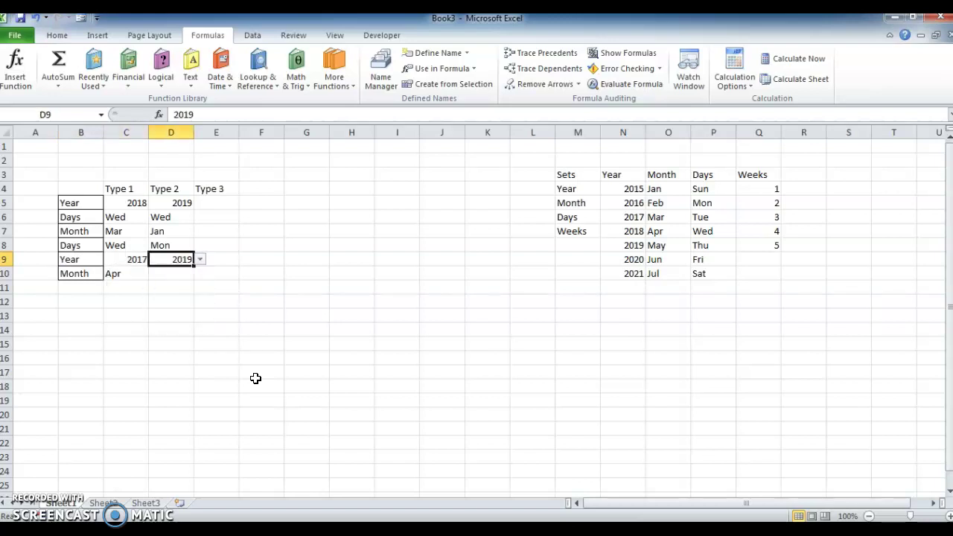
# Step: Pick Jun in D10 and return to the top of column D
pyautogui.press('Down')
pyautogui.hotkey('alt', 'Down')
pyautogui.press('Down')
pyautogui.press('Down')
pyautogui.press('Down')
pyautogui.press('Down')
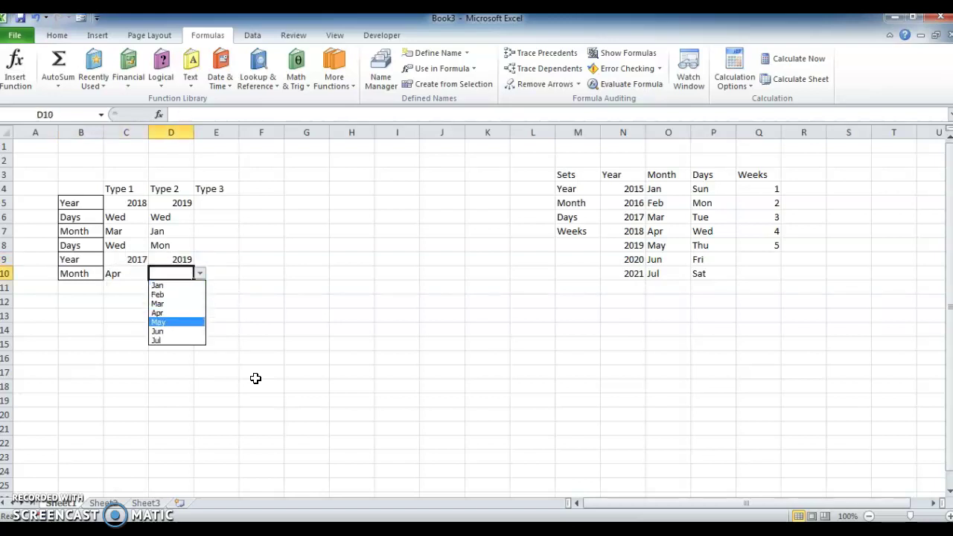
pyautogui.press('Down')
pyautogui.press('Return')
pyautogui.hotkey('ctrl', 'Up')
pyautogui.hotkey('ctrl', 'Up')
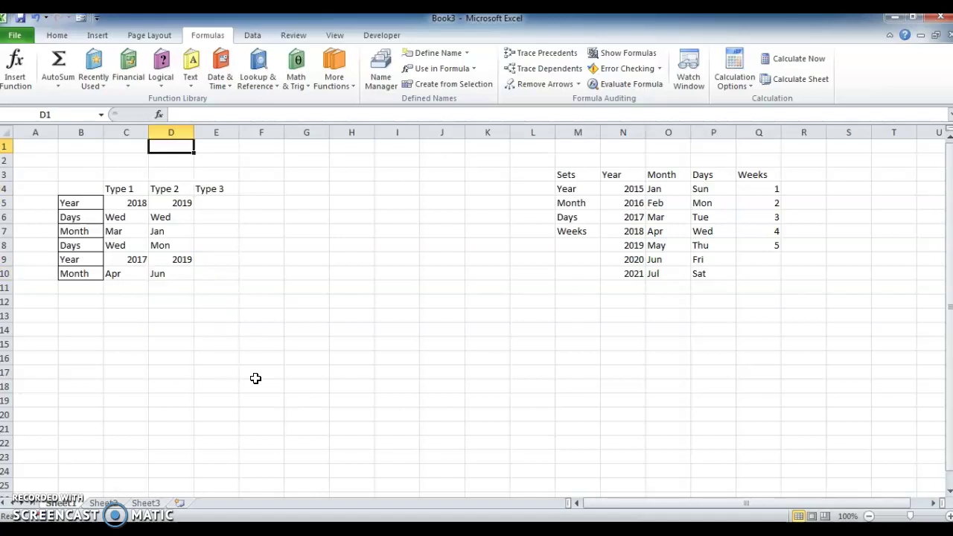
pyautogui.hotkey('ctrl', 'Down')
pyautogui.hotkey('ctrl', 'Up')
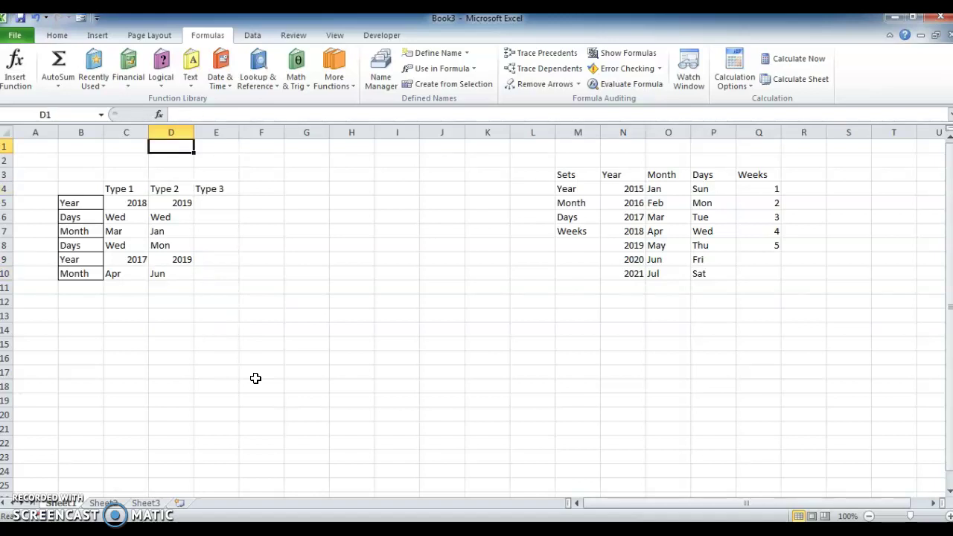